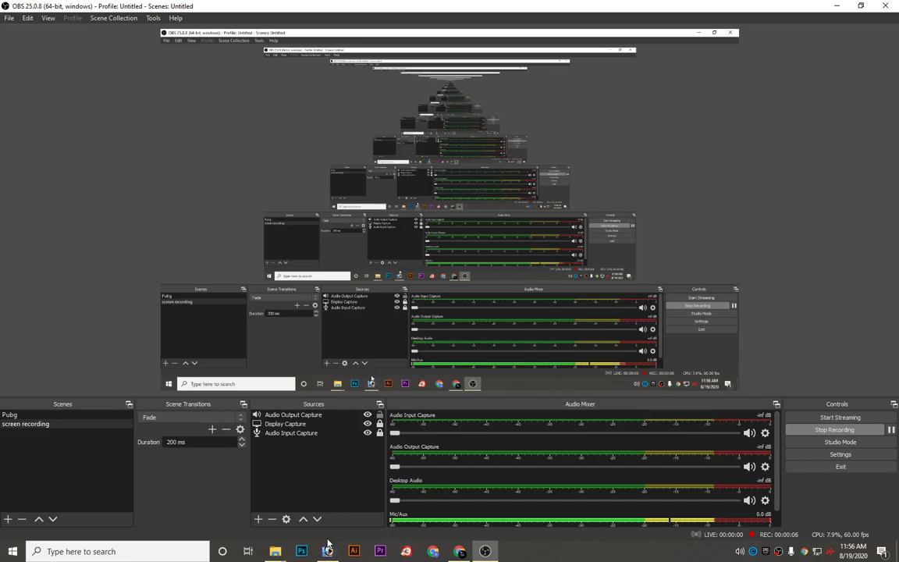
Switch from OBS Studio to the Photoshop window showing the aerial boat photo
left_click(324, 548)
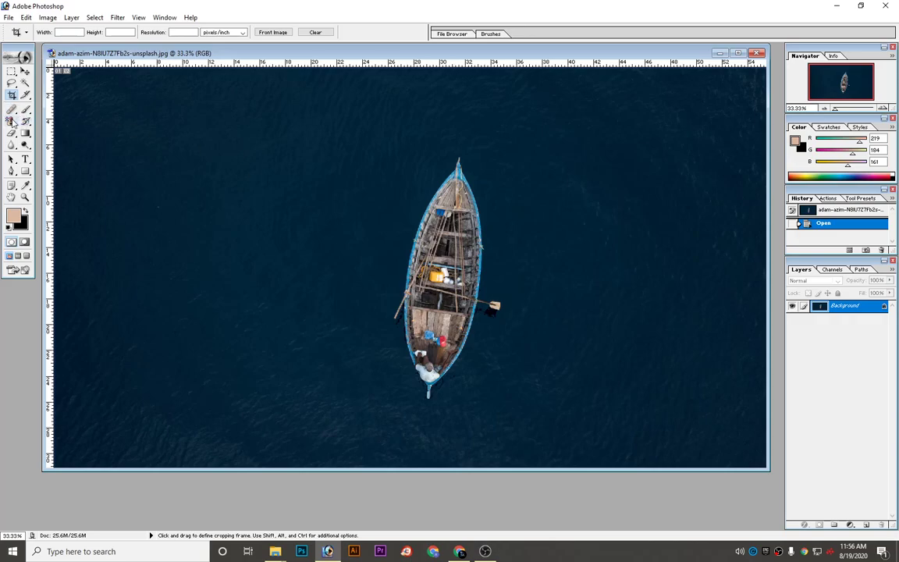
With the Pattern Stamp Tool, paint a trial pattern stroke over the boat, then undo it
left_click(9, 122)
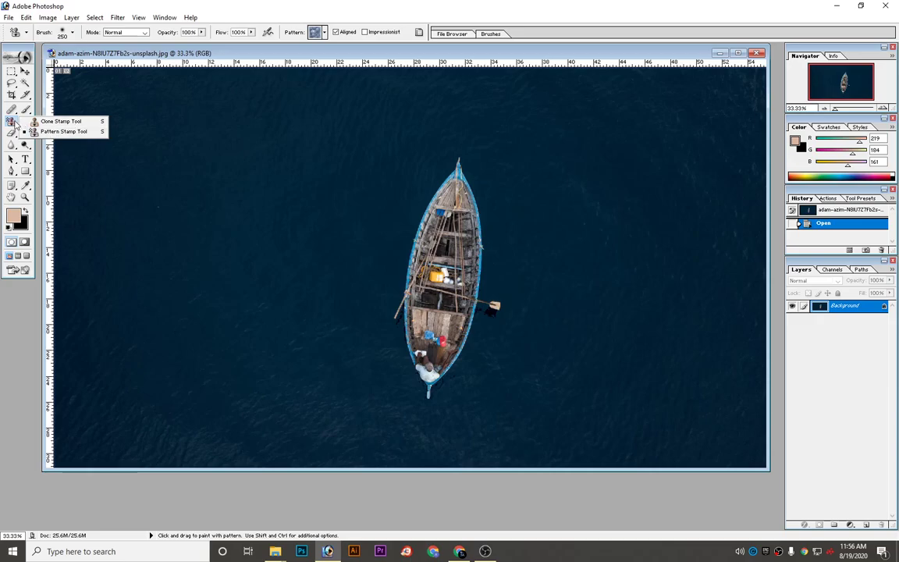
left_click(64, 131)
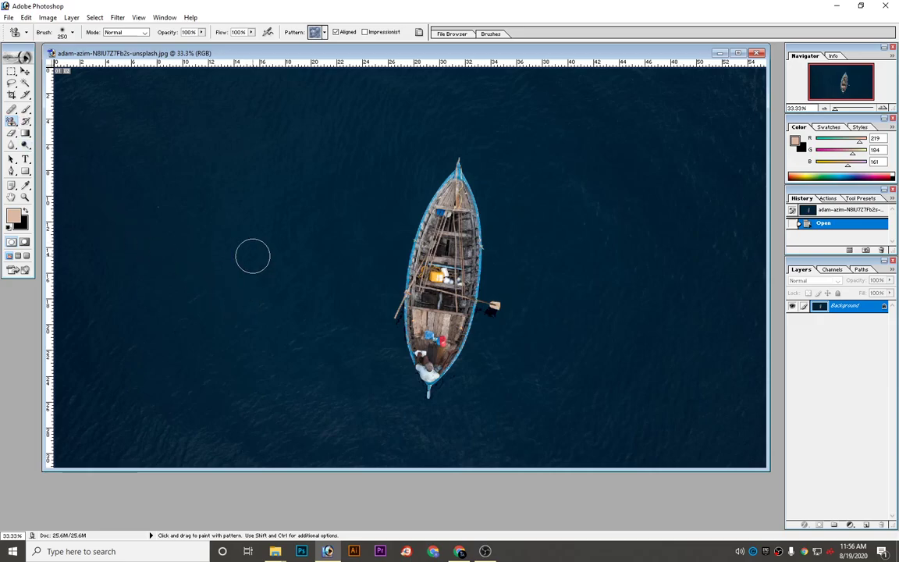
left_click(26, 71)
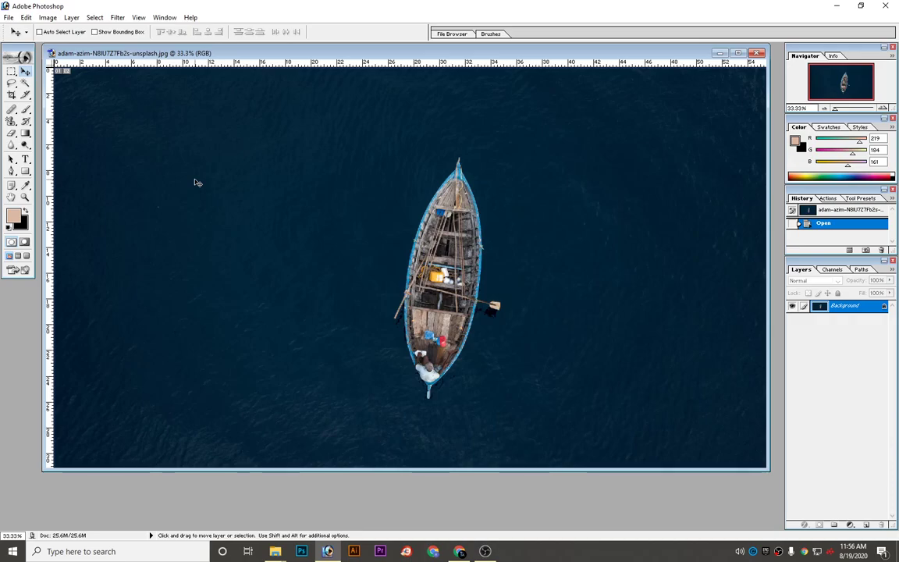
key("s")
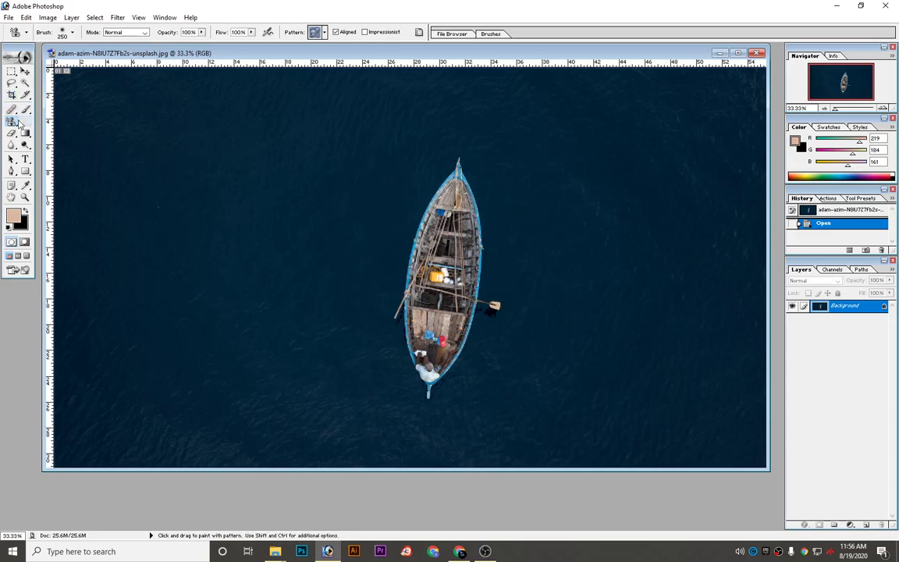
left_click_drag(448, 230, 433, 285)
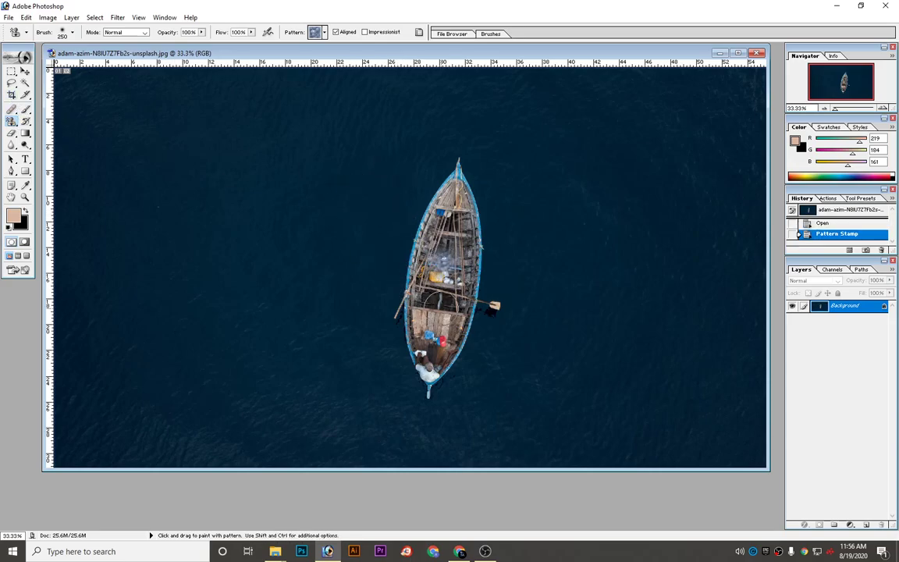
key("ctrl+z")
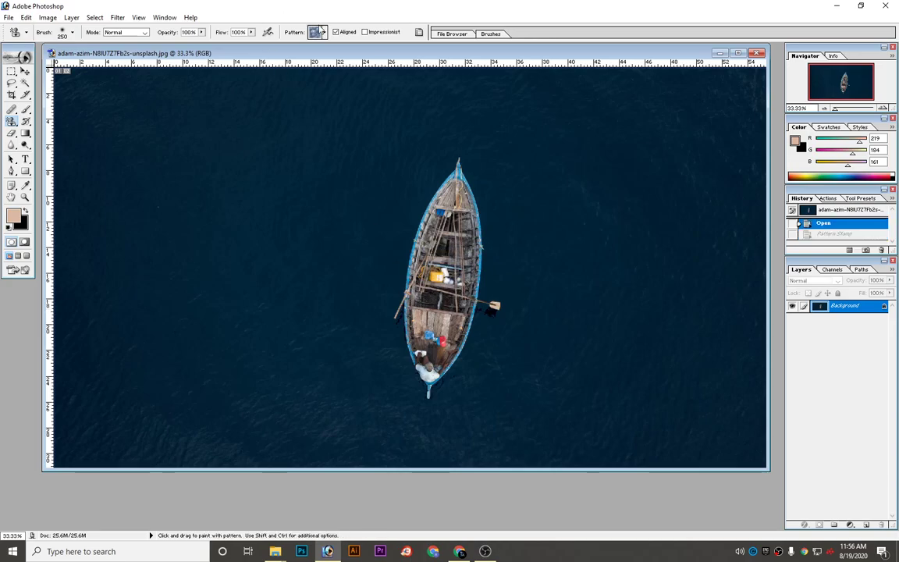
Make the Clone Stamp Tool the active stamp tool
left_click(12, 122)
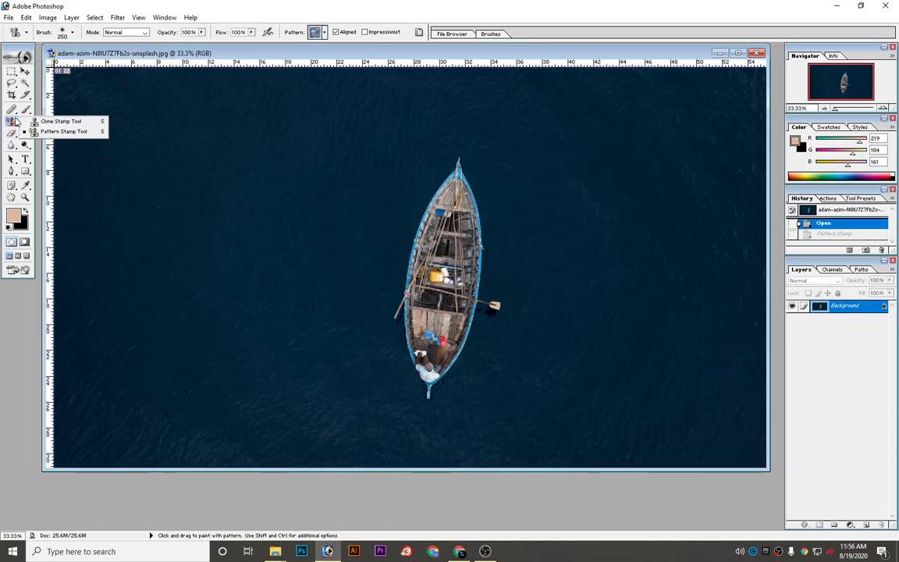
left_click(58, 122)
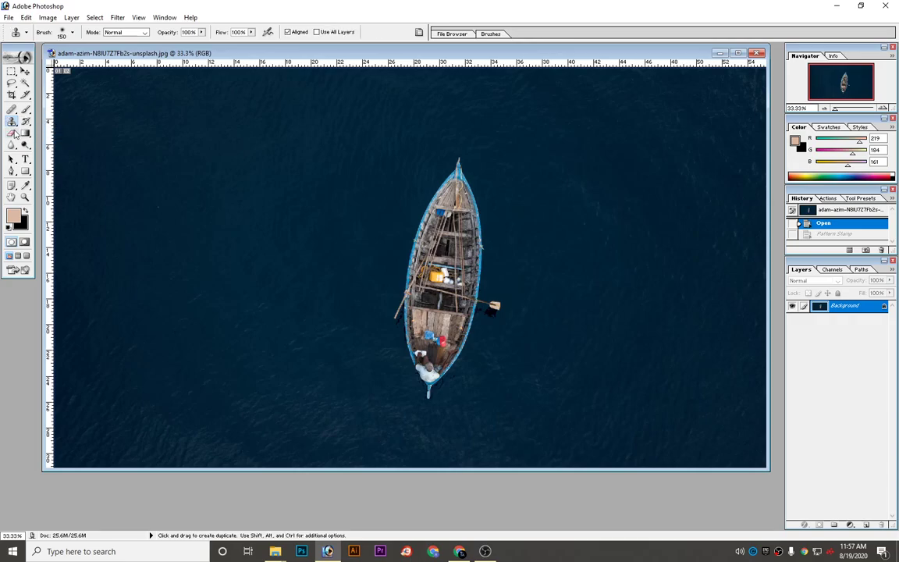
left_click(12, 122)
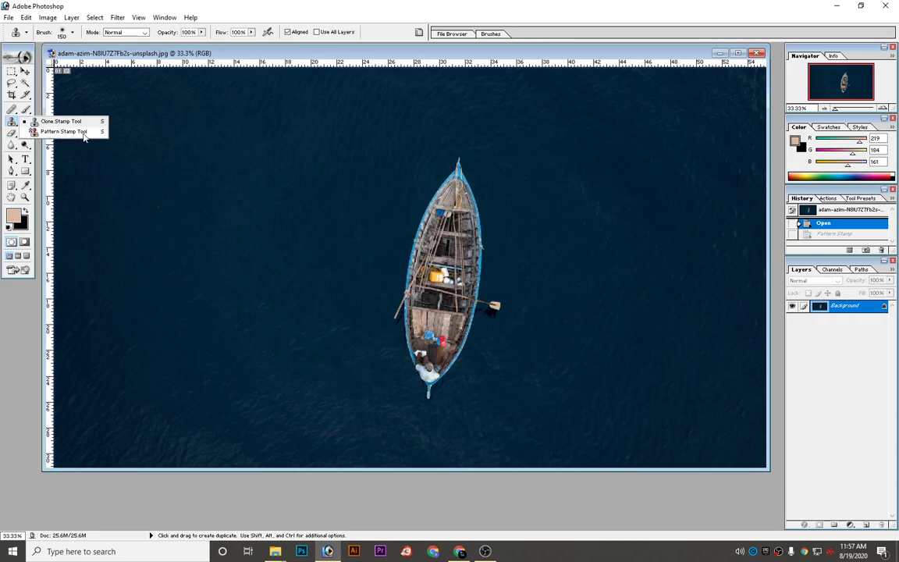
left_click(69, 121)
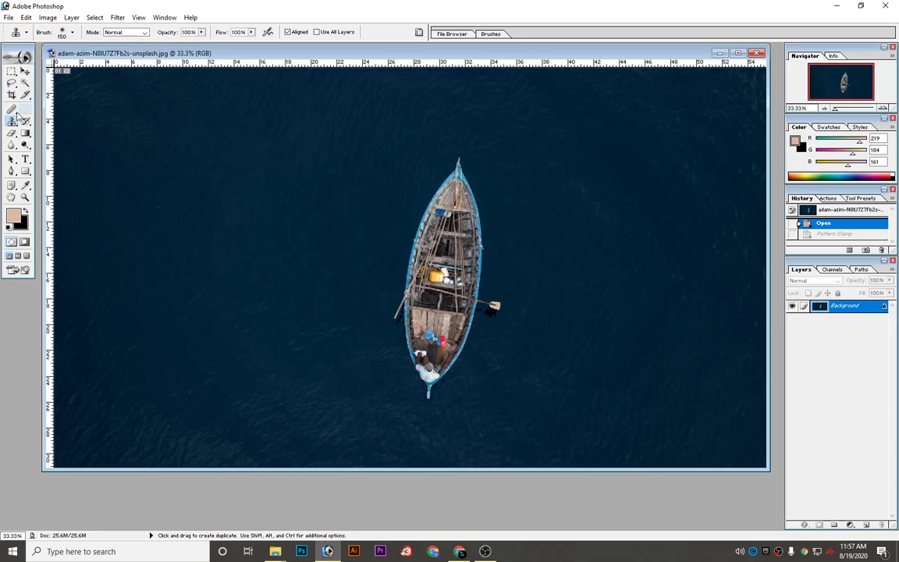
left_click(11, 122)
left_click(56, 123)
Set the clone source on the boat and enlarge the brush to 500
key("alt")
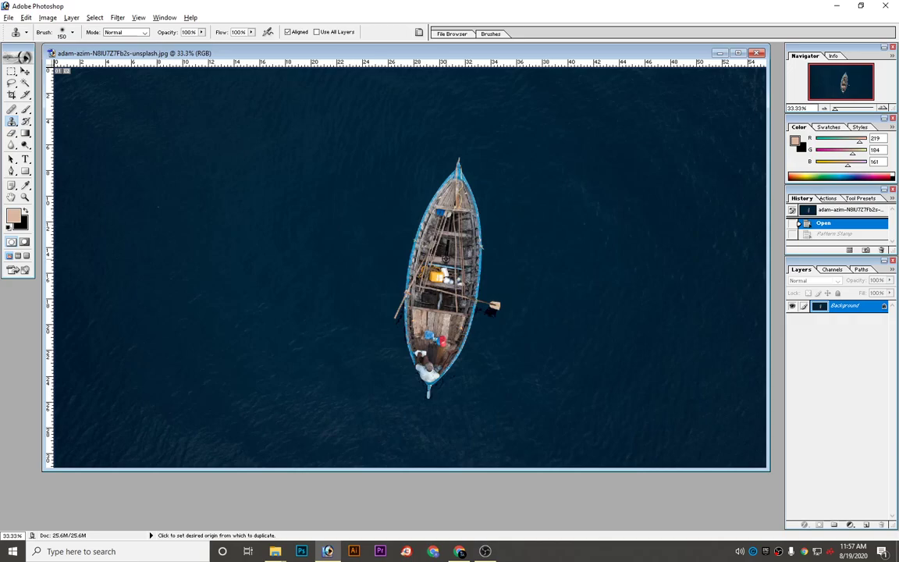
left_click(445, 259, "alt")
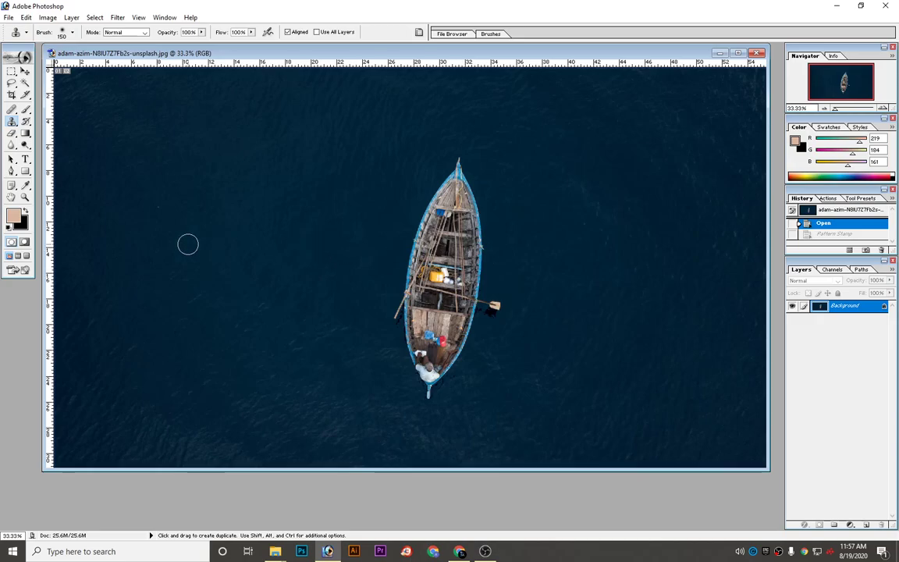
key("bracketright")
key("bracketright")
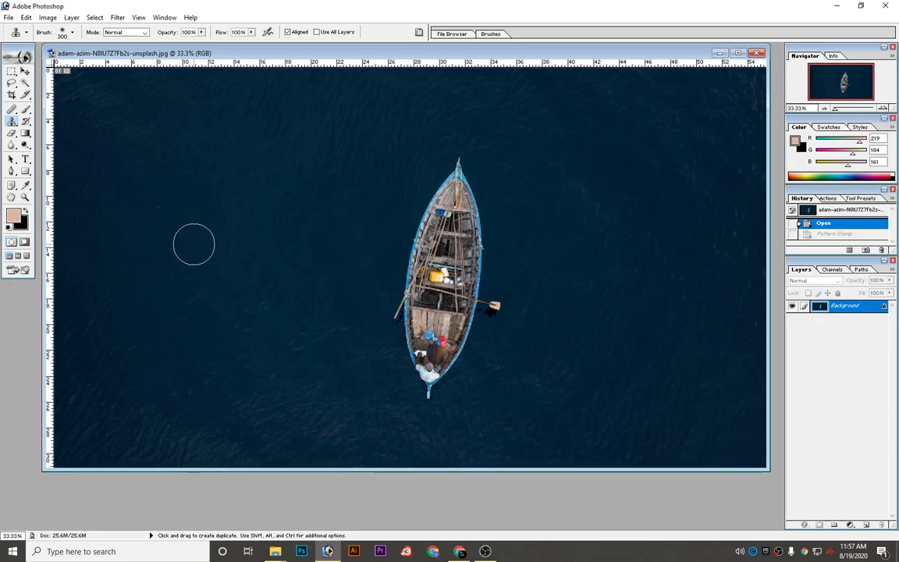
key("bracketright")
key("bracketright")
key("bracketright")
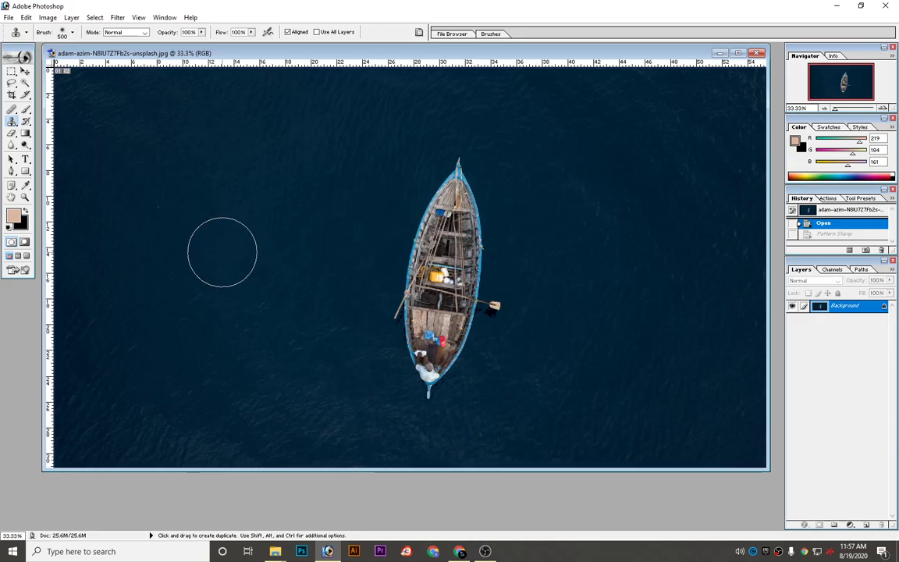
Clone boat copies onto the left water, the right water, and between the boats
mouse_move(199, 296)
left_mouse_down()
mouse_move(186, 394)
mouse_move(201, 426)
mouse_move(242, 315)
mouse_move(147, 327)
mouse_move(168, 423)
left_mouse_up()
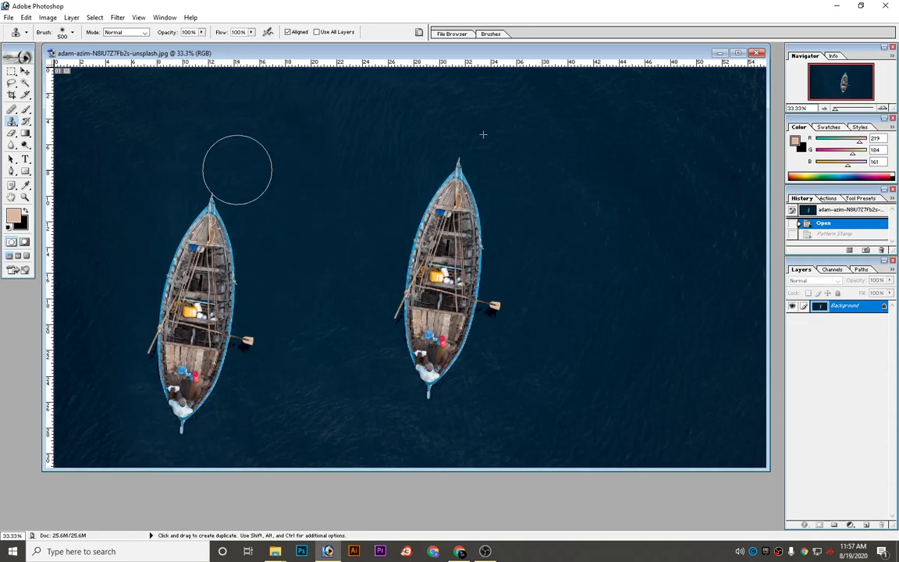
left_click_drag(165, 420, 236, 165)
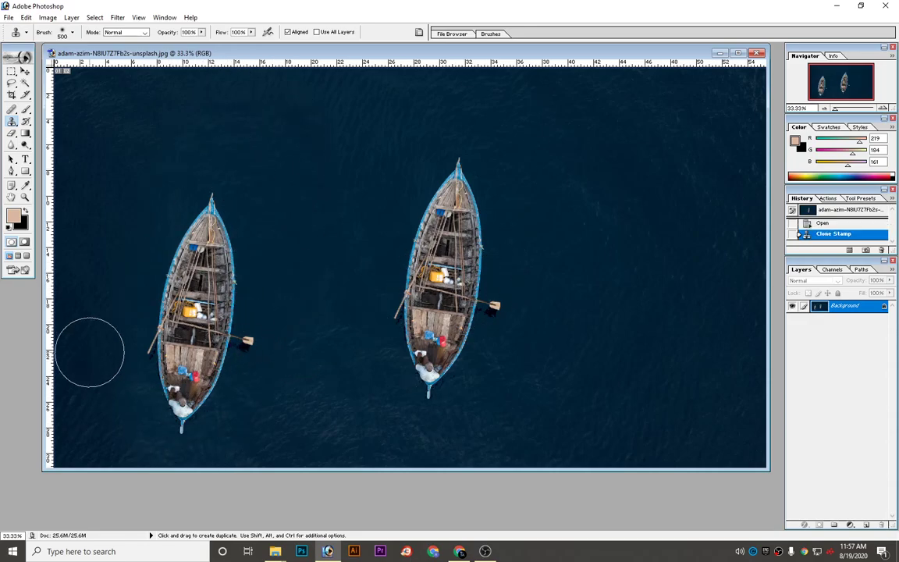
key("alt")
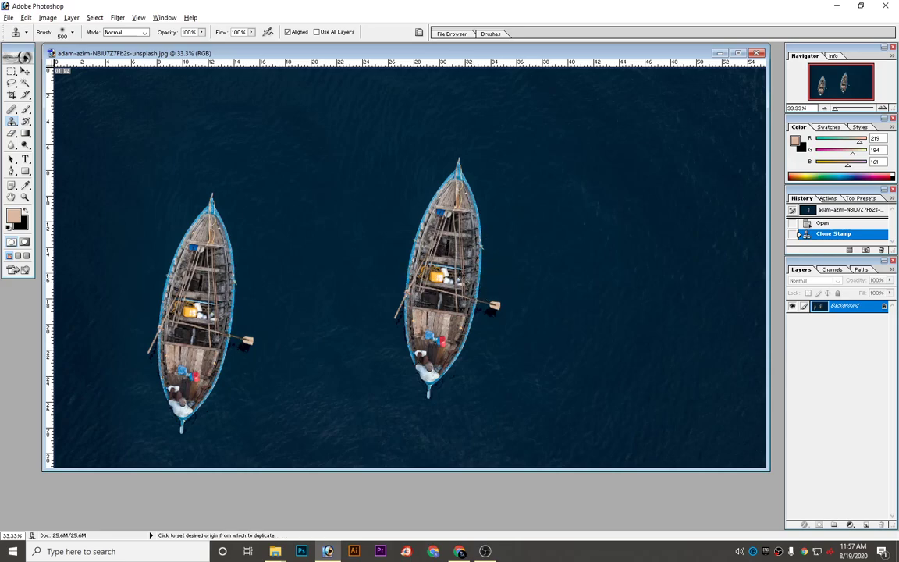
left_click(437, 265, "alt")
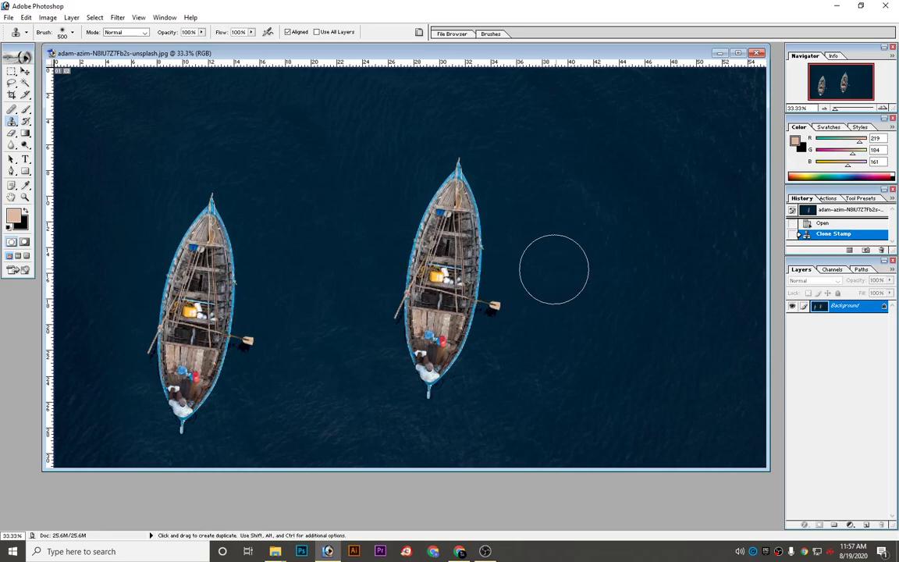
left_click(615, 213)
mouse_move(615, 213)
left_mouse_down()
mouse_move(622, 381)
mouse_move(612, 200)
mouse_move(627, 90)
mouse_move(582, 242)
mouse_move(598, 335)
left_mouse_up()
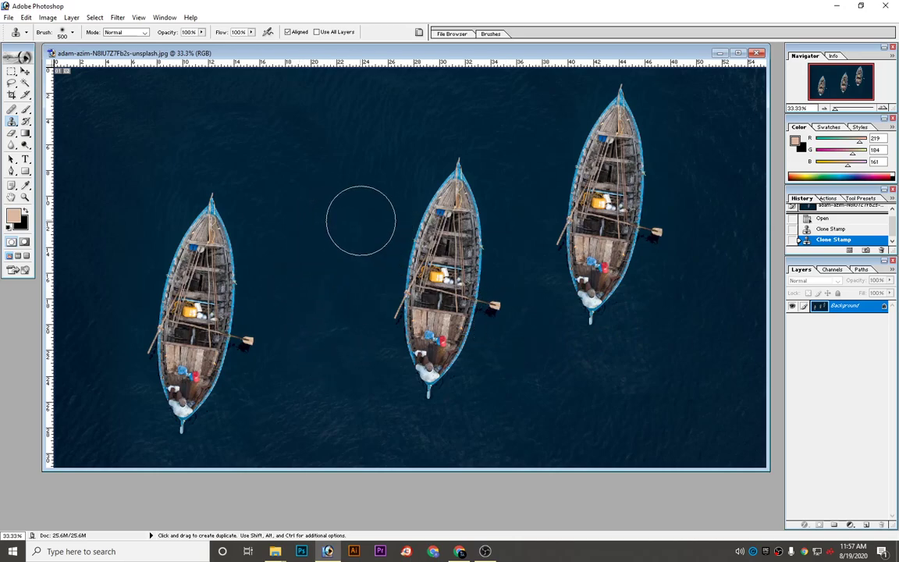
left_click_drag(358, 217, 384, 114)
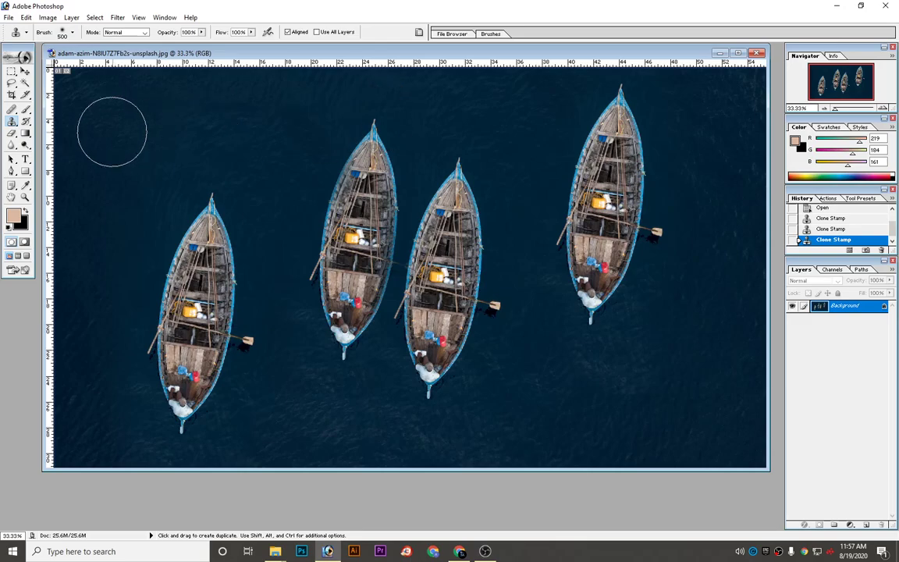
left_click_drag(112, 130, 137, 142)
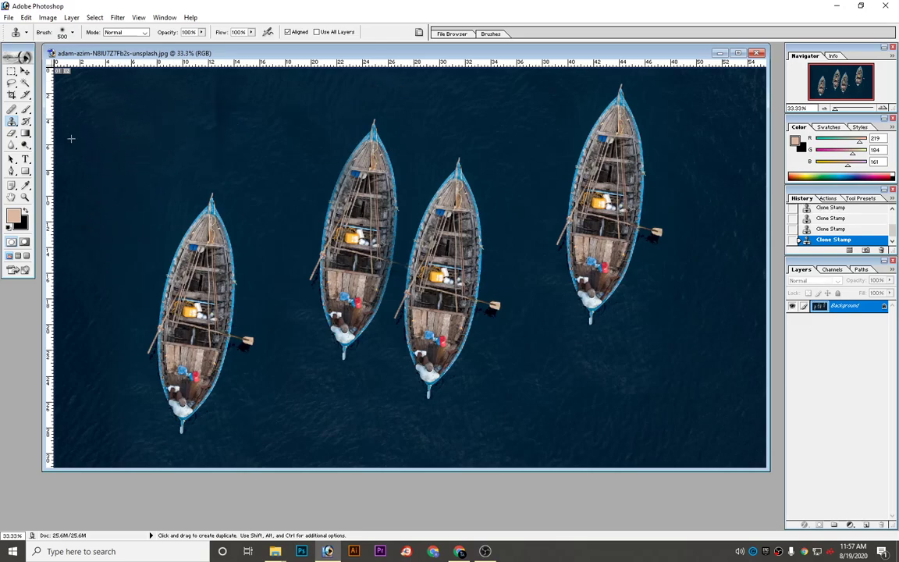
Pick a new clone source, then step back the oar stroke and two more clone edits
key("alt")
mouse_move(319, 327)
left_mouse_down()
mouse_move(335, 371)
mouse_move(391, 218)
mouse_move(381, 281)
mouse_move(402, 200)
mouse_move(321, 242)
left_mouse_up()
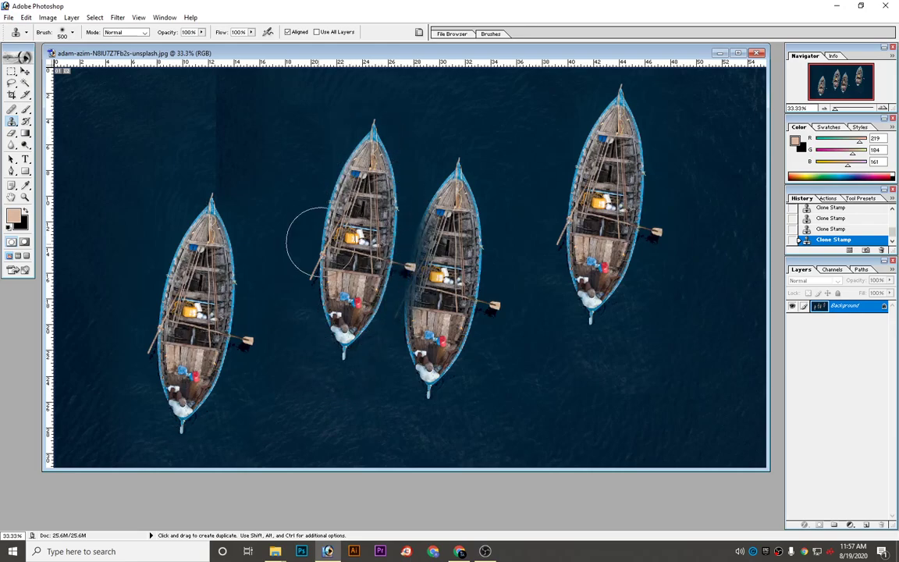
key("ctrl+z")
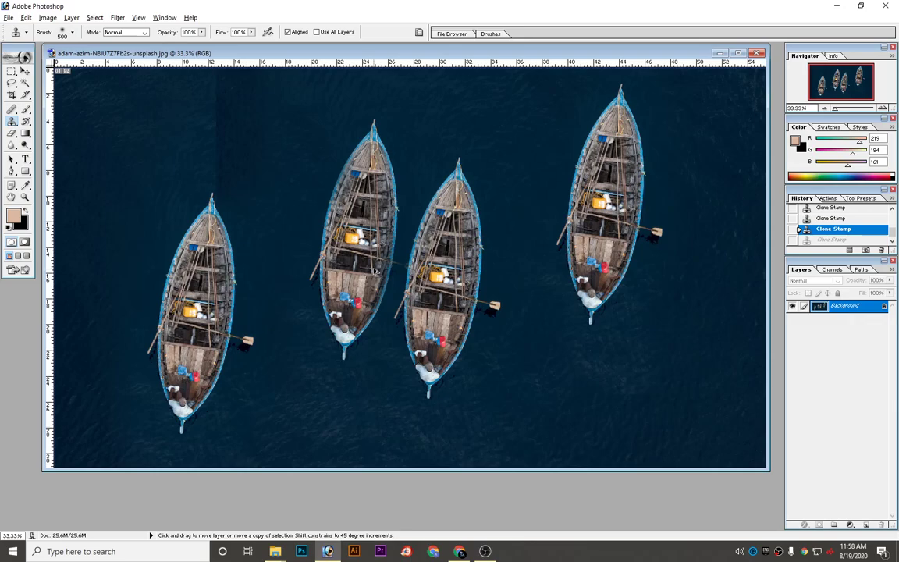
key("ctrl+alt+z")
key("ctrl+alt+z")
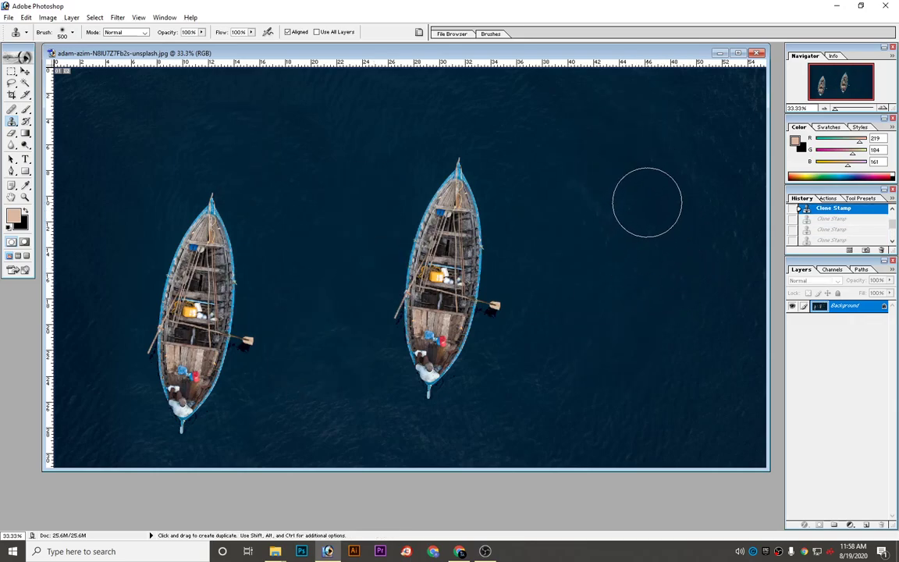
Clone a boat onto the upper-right water, undoing the failed right-side attempts
left_click_drag(647, 202, 630, 317)
key("ctrl+z")
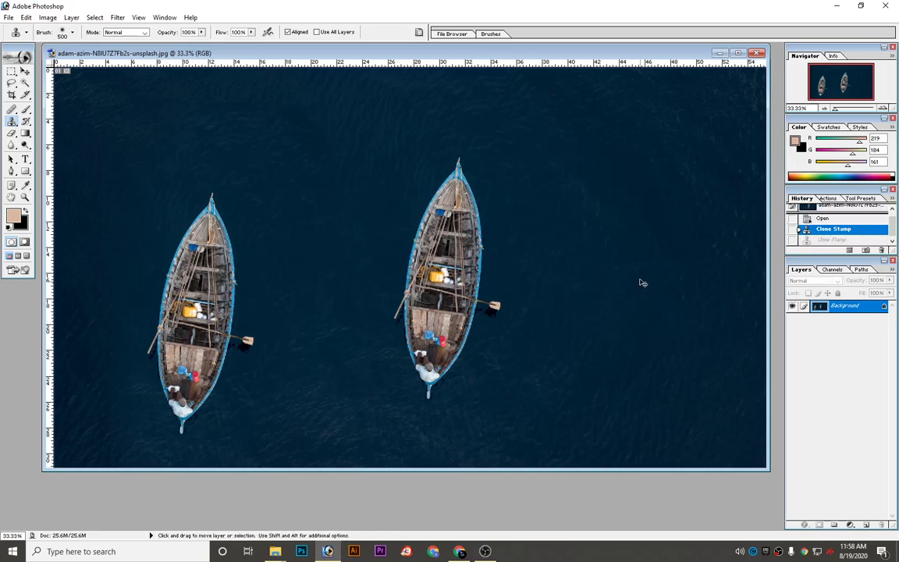
left_click_drag(698, 249, 655, 250)
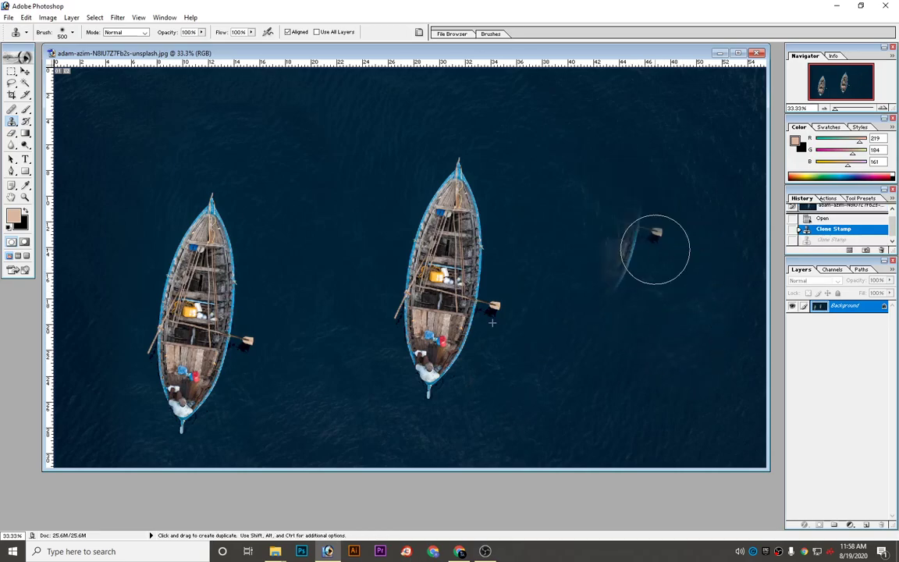
key("ctrl+z")
key("v")
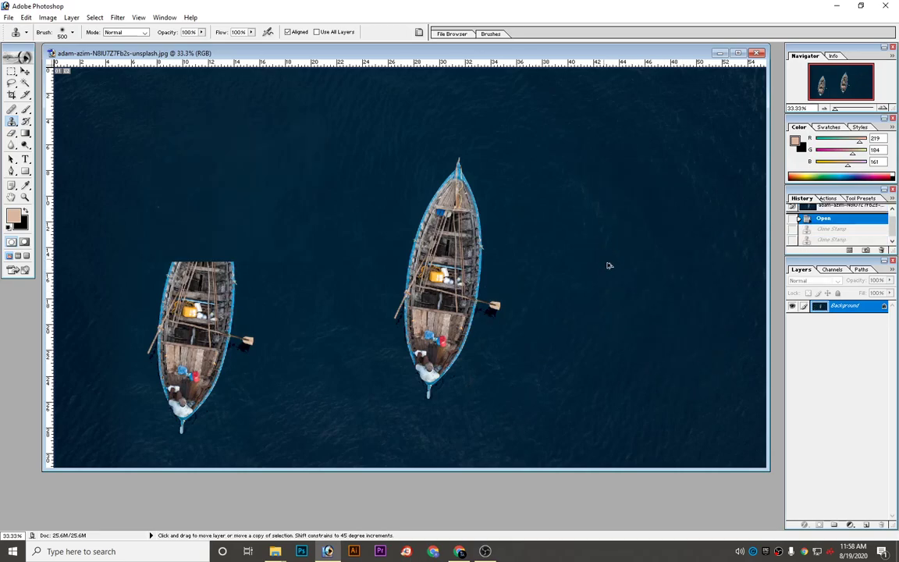
mouse_move(613, 187)
left_mouse_down()
mouse_move(633, 250)
mouse_move(640, 90)
left_mouse_up()
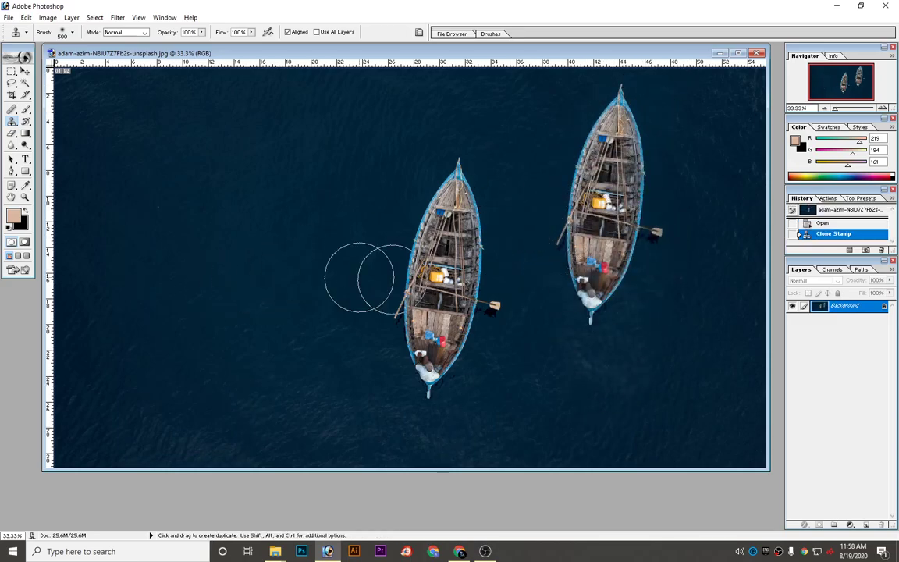
Clone a third boat onto the left water, undoing stray streaks
mouse_move(253, 206)
left_mouse_down()
mouse_move(215, 335)
mouse_move(258, 308)
left_mouse_up()
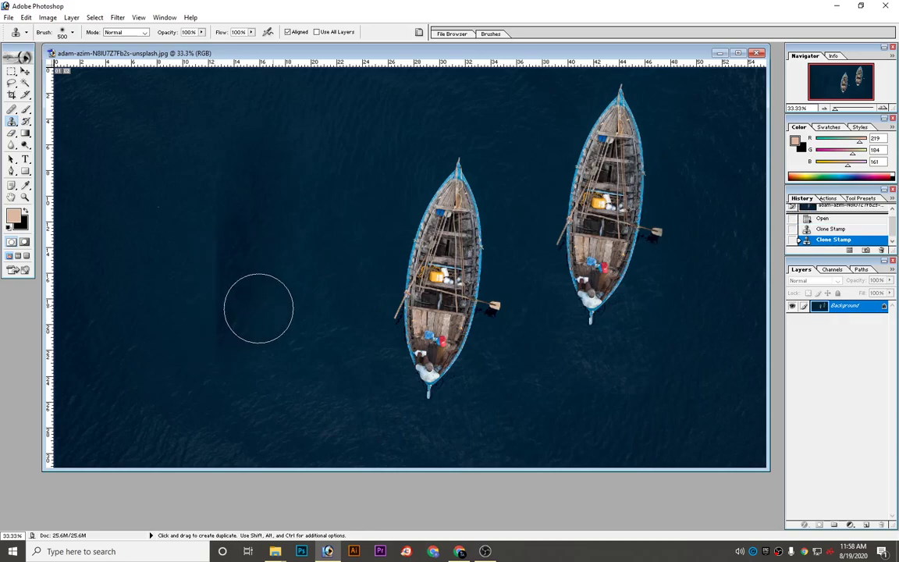
key("ctrl+z")
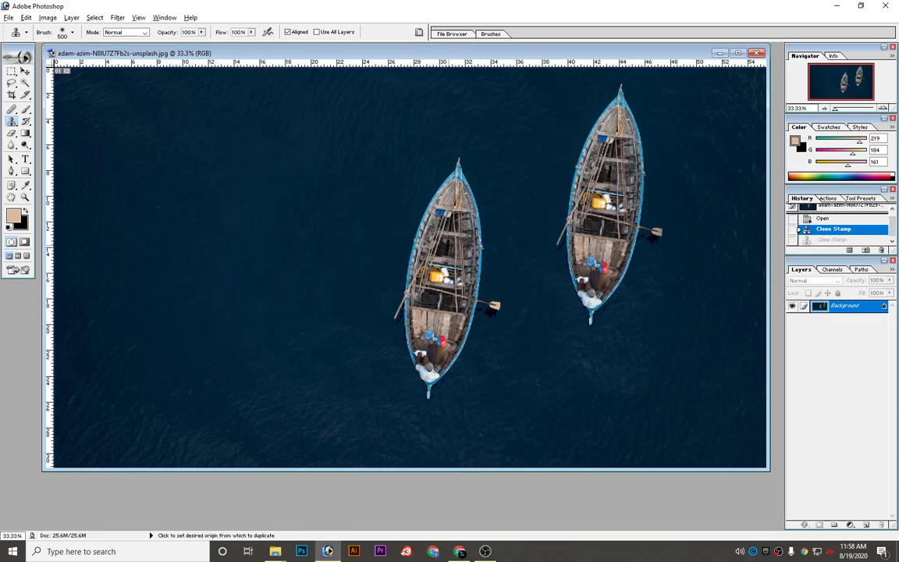
mouse_move(203, 237)
left_mouse_down()
mouse_move(257, 177)
mouse_move(196, 356)
mouse_move(286, 92)
mouse_move(203, 328)
left_mouse_up()
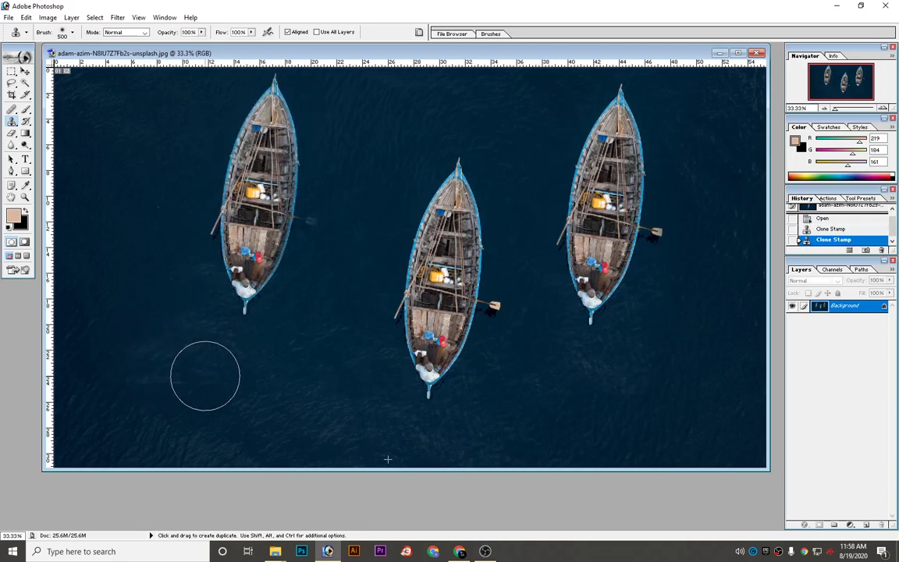
left_click_drag(204, 375, 272, 381)
key("ctrl+z")
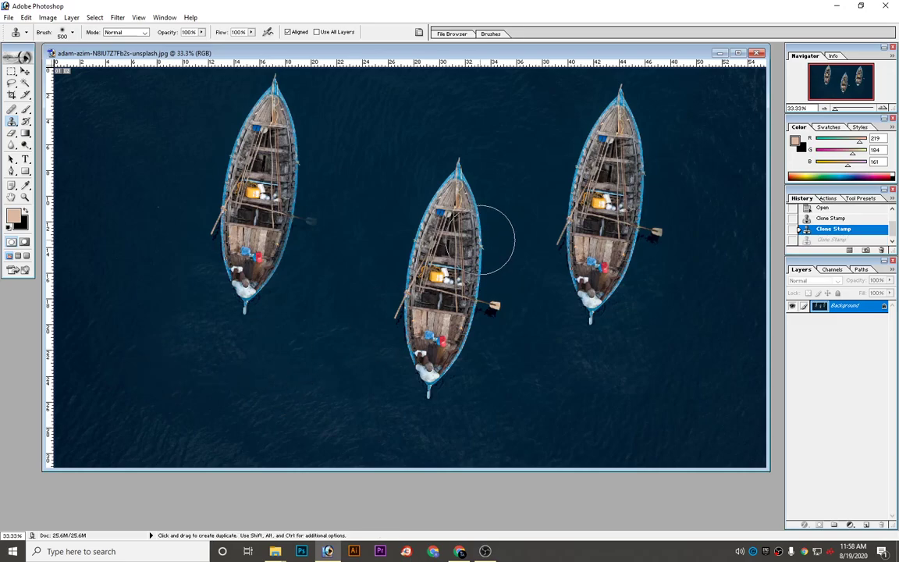
Clone from the boat to add copies near the bottom-left and between the left boats, oar included
key("alt")
left_click(441, 275, "alt")
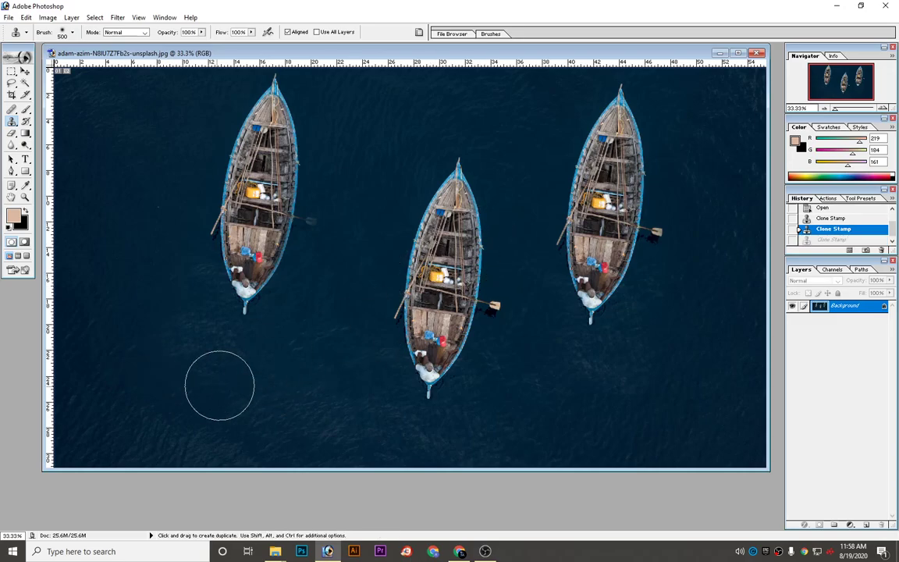
left_click_drag(215, 382, 160, 386)
left_click_drag(308, 382, 324, 387)
mouse_move(148, 375)
left_mouse_down()
mouse_move(191, 387)
mouse_move(184, 433)
left_mouse_up()
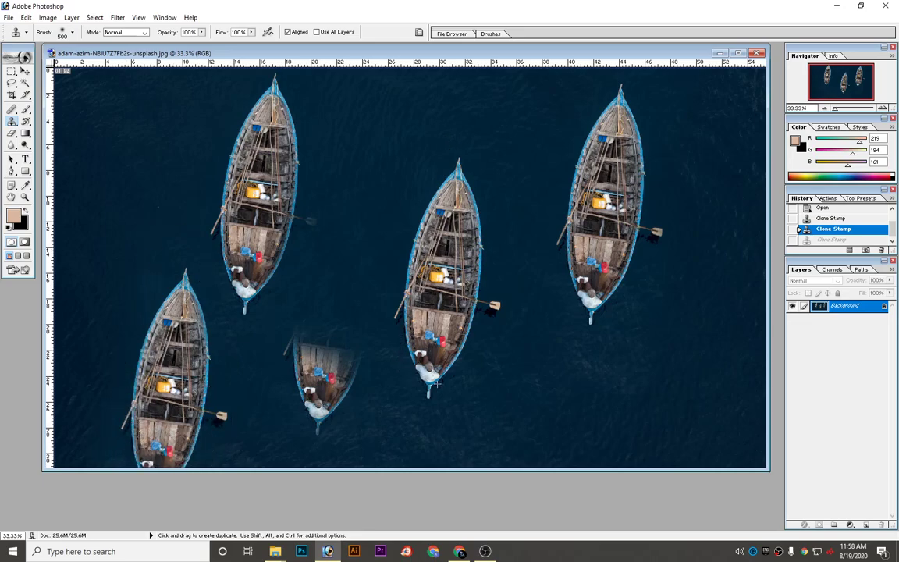
left_click_drag(192, 297, 180, 281)
left_click_drag(303, 396, 366, 200)
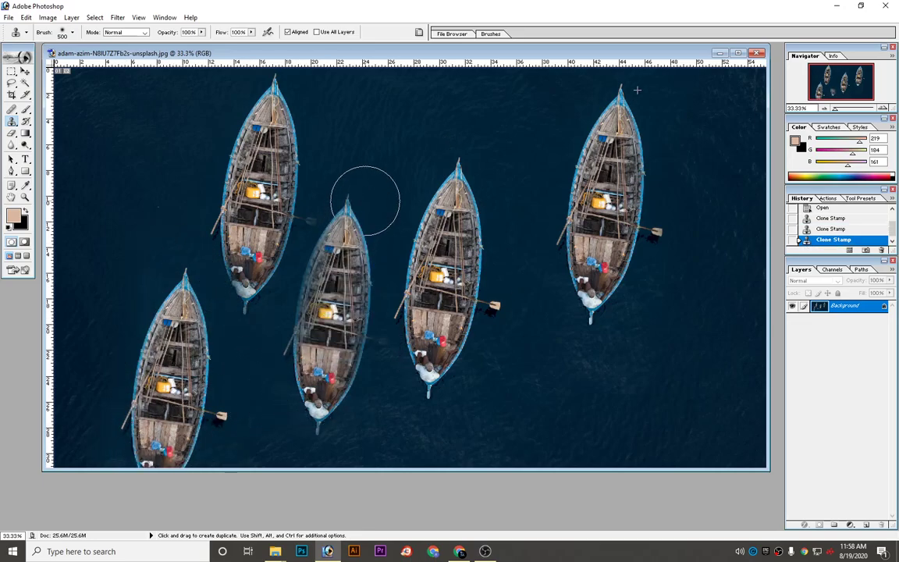
mouse_move(366, 347)
left_mouse_down()
mouse_move(379, 342)
mouse_move(372, 372)
left_mouse_up()
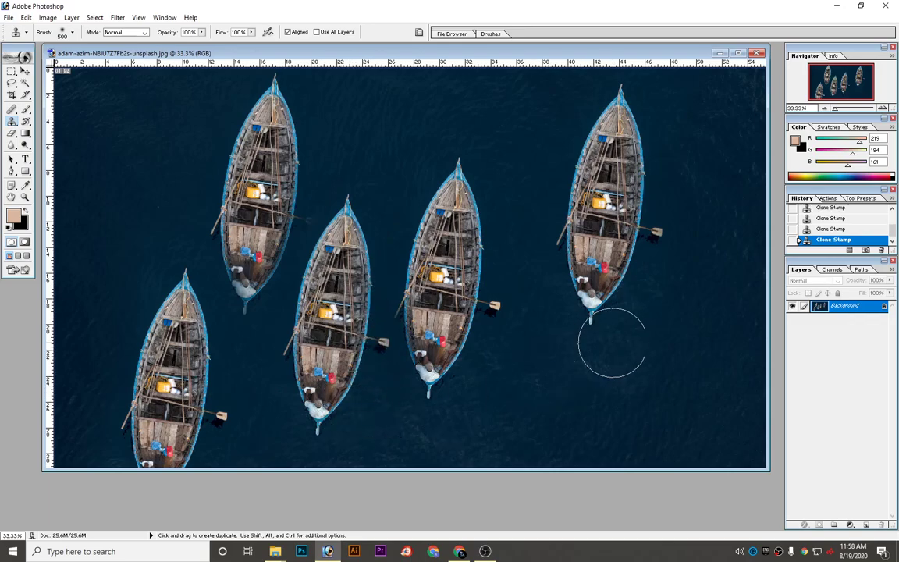
Clone the upper-right boat to the lower right and paint water over the ghost above its bow
key("alt")
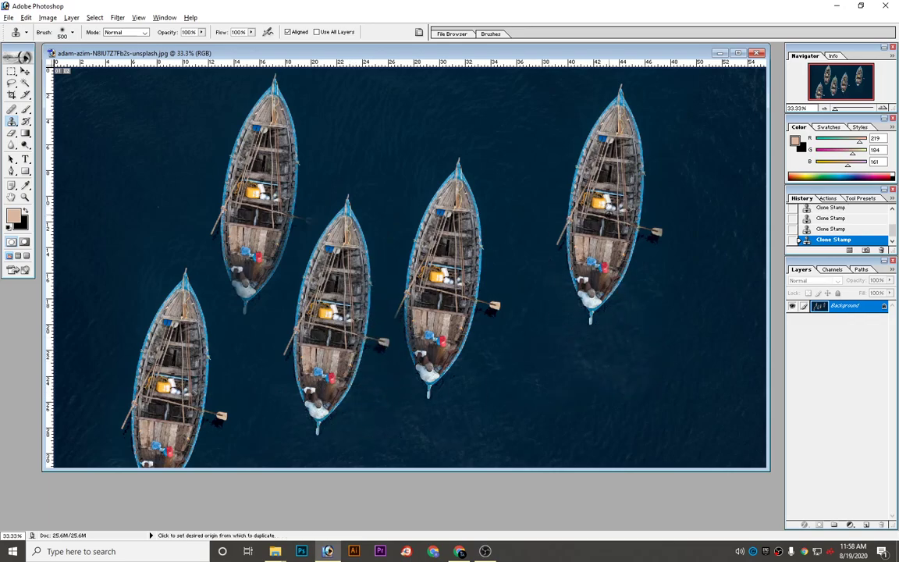
left_click(609, 216, "alt")
mouse_move(683, 325)
left_mouse_down()
mouse_move(683, 382)
mouse_move(699, 382)
mouse_move(718, 191)
mouse_move(632, 367)
left_mouse_up()
key("v")
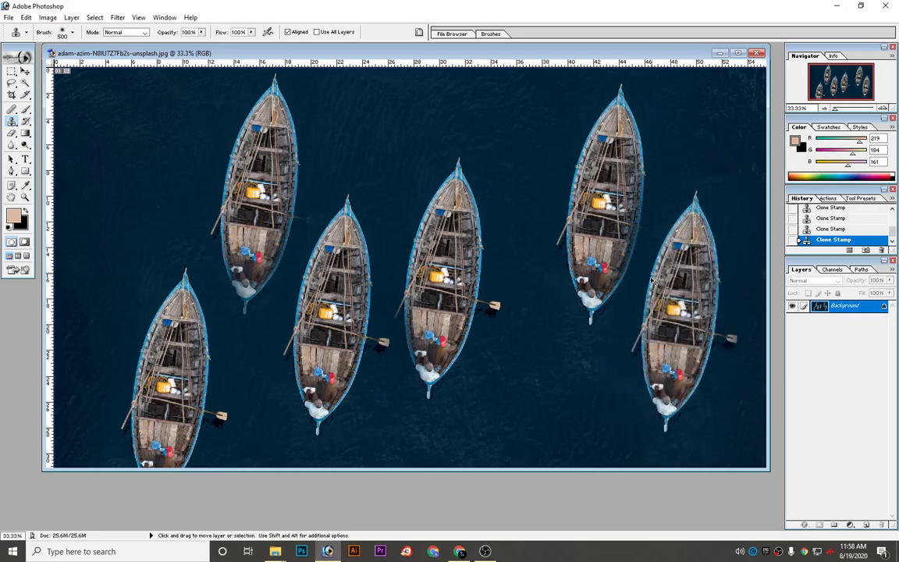
key("ctrl+z")
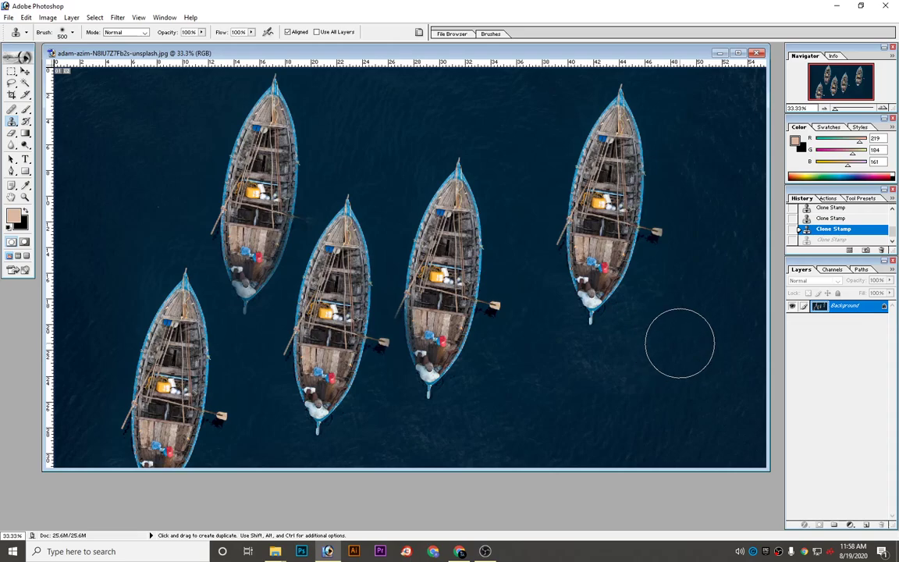
mouse_move(664, 367)
left_mouse_down()
mouse_move(702, 431)
mouse_move(692, 281)
mouse_move(647, 311)
mouse_move(644, 390)
left_mouse_up()
left_click_drag(739, 261, 692, 201)
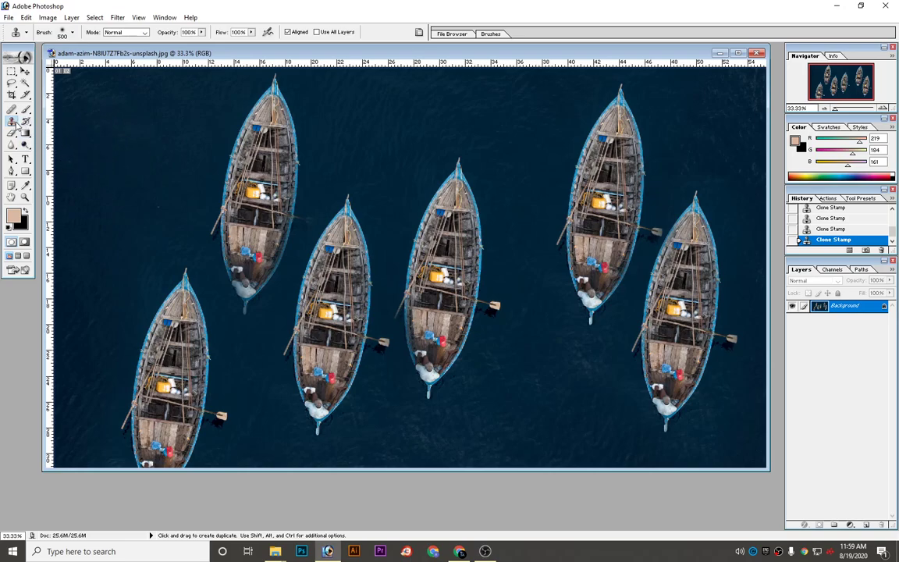
Step back through History until the image is back to its just-opened single-boat state
left_click(16, 123)
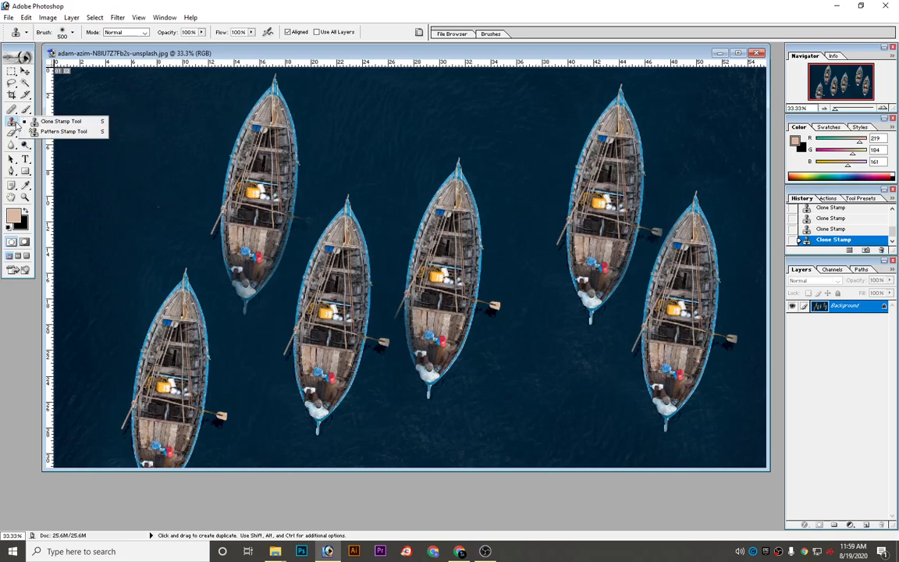
left_click(57, 132)
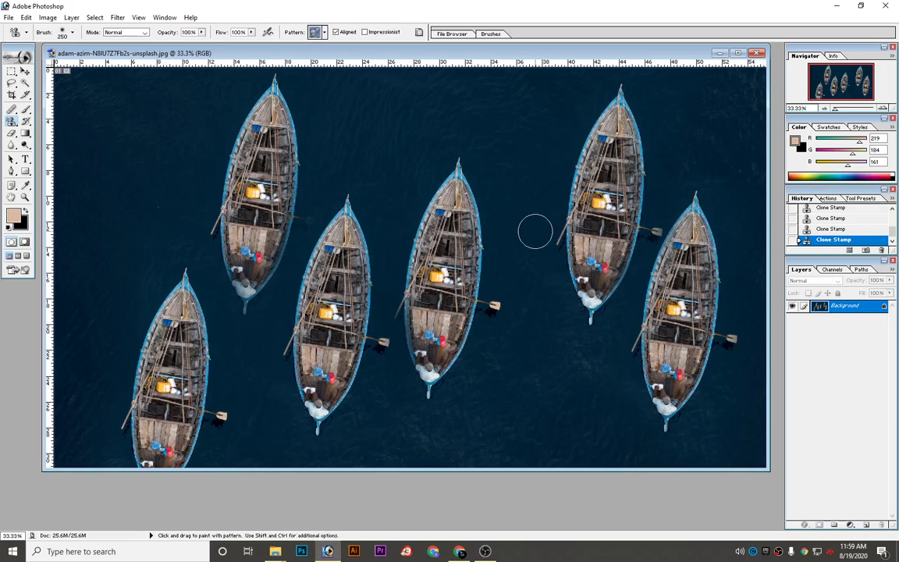
key("ctrl+alt+z")
key("ctrl+alt+z")
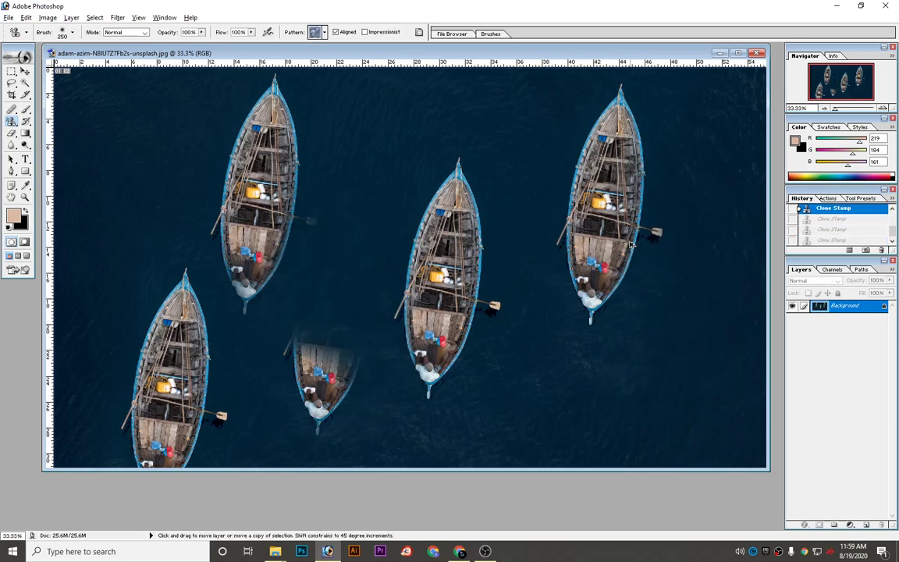
key("ctrl+alt+z")
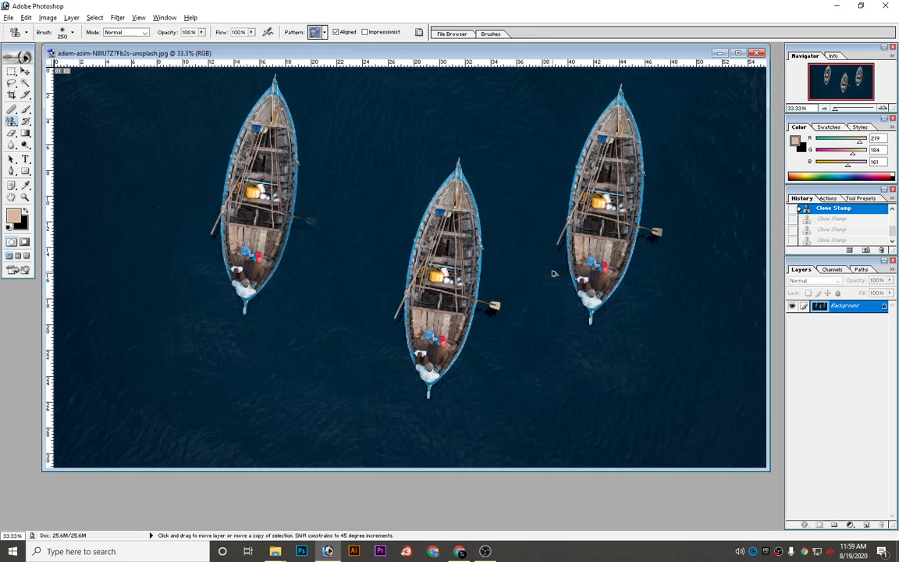
key("ctrl+alt+z")
key("ctrl+alt+z")
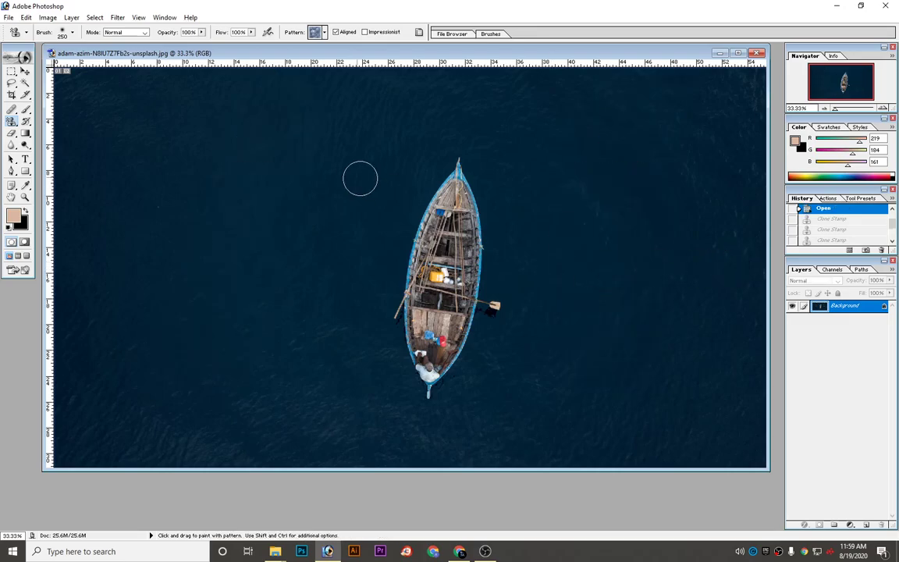
Make the Pattern Stamp Tool active and bring up the pattern choices
right_click(13, 122)
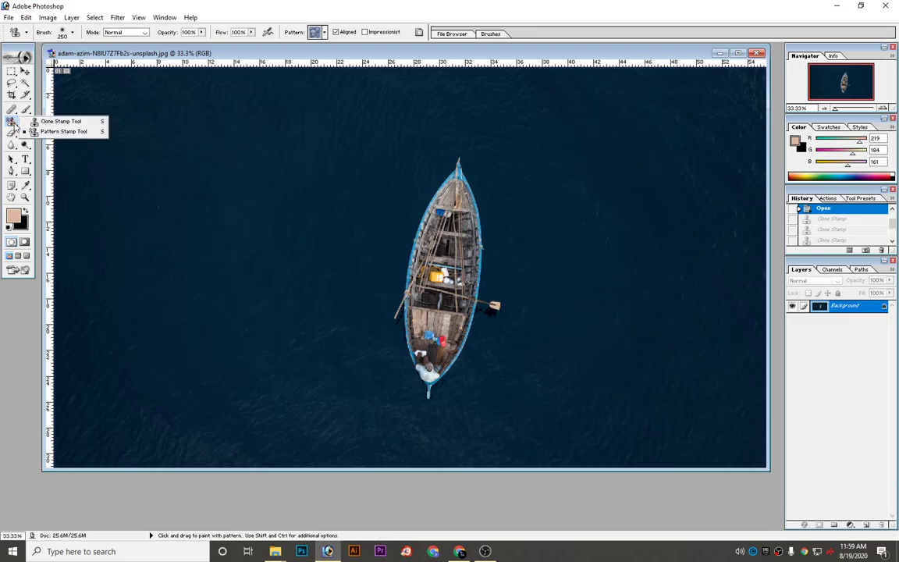
left_click(84, 133)
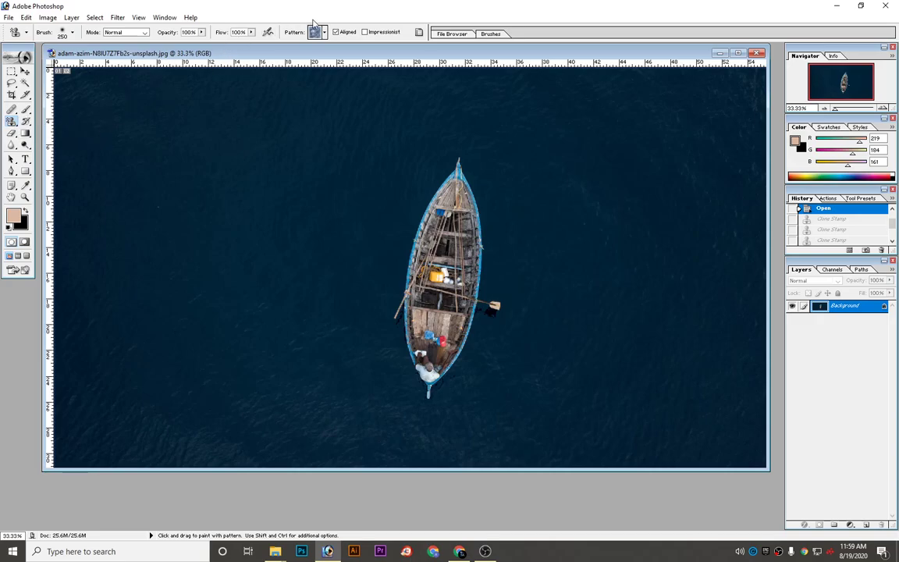
left_click(325, 33)
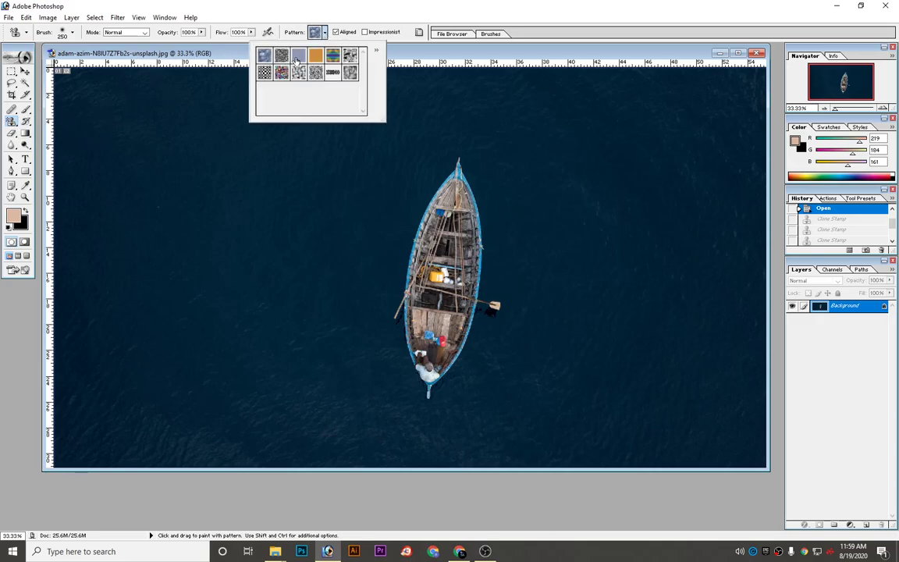
Paint the orange pattern over the whole photo, enlarging the brush to 600 partway through
mouse_move(281, 152)
left_mouse_down()
mouse_move(238, 226)
mouse_move(342, 84)
mouse_move(195, 328)
mouse_move(324, 129)
left_mouse_up()
mouse_move(240, 163)
left_mouse_down()
mouse_move(153, 64)
mouse_move(105, 93)
left_mouse_up()
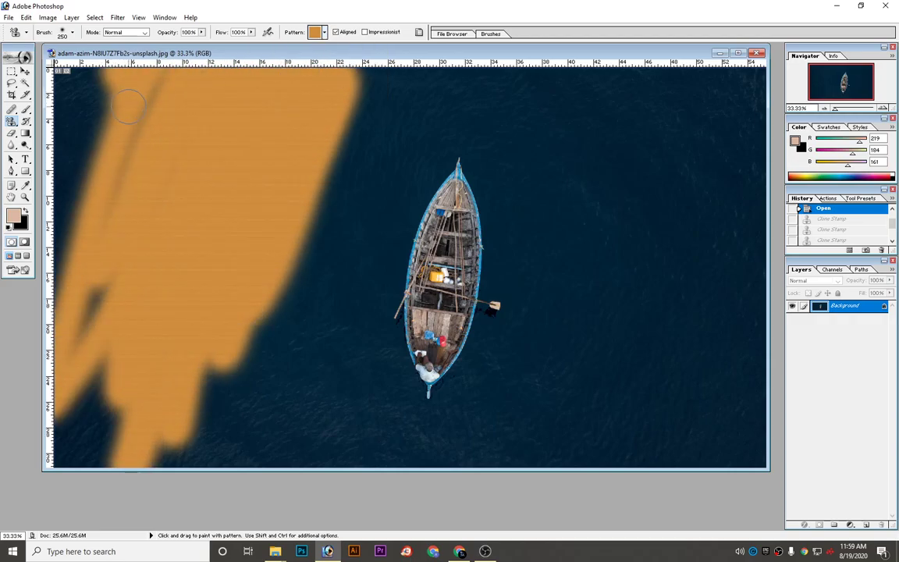
key("bracketright")
key("bracketright")
key("bracketright")
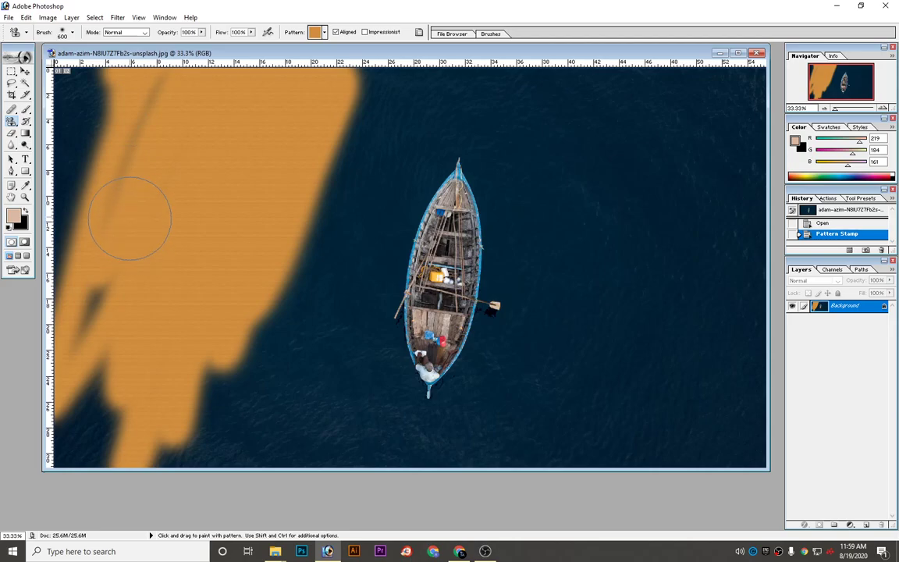
mouse_move(117, 195)
left_mouse_down()
mouse_move(74, 235)
mouse_move(86, 406)
mouse_move(160, 374)
mouse_move(367, 94)
mouse_move(431, 77)
mouse_move(364, 197)
mouse_move(258, 343)
mouse_move(361, 241)
mouse_move(200, 377)
mouse_move(437, 102)
mouse_move(469, 391)
mouse_move(577, 86)
mouse_move(515, 374)
left_mouse_up()
mouse_move(655, 86)
left_mouse_down()
mouse_move(672, 102)
mouse_move(586, 352)
mouse_move(389, 418)
left_mouse_up()
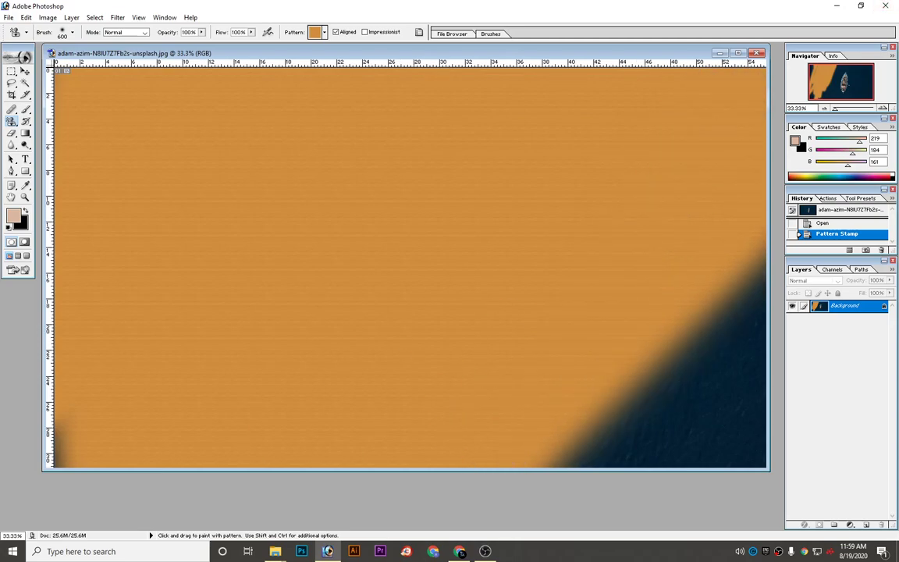
mouse_move(336, 343)
left_mouse_down()
mouse_move(481, 446)
mouse_move(640, 351)
mouse_move(672, 266)
mouse_move(726, 327)
left_mouse_up()
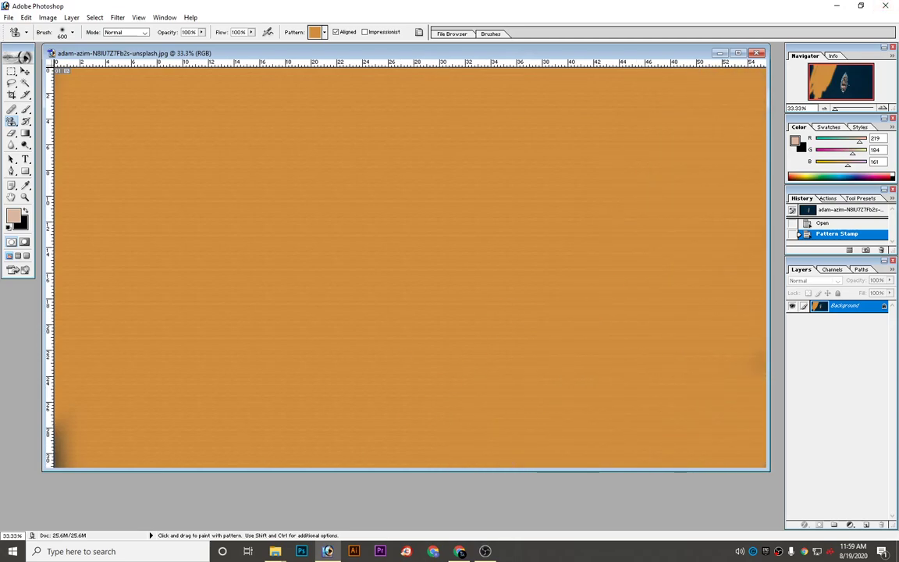
left_click_drag(55, 421, 71, 461)
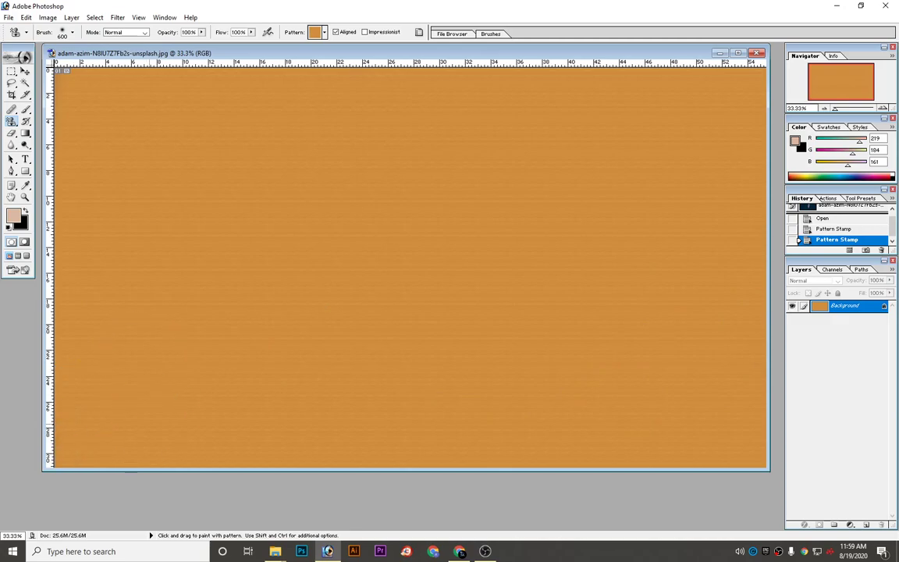
Choose the grey checkerboard pattern and paint it over all the orange, including faint specks
left_click(324, 33)
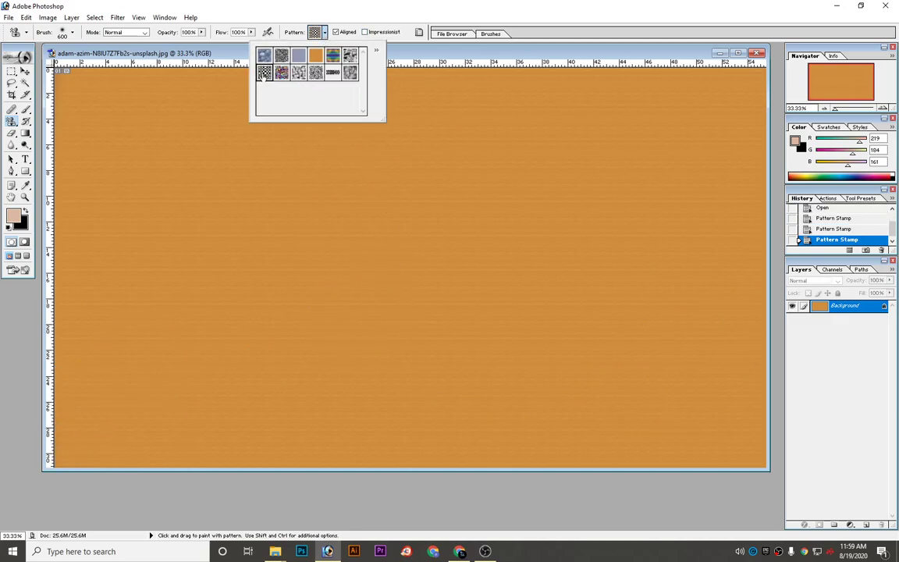
left_click_drag(166, 145, 68, 71)
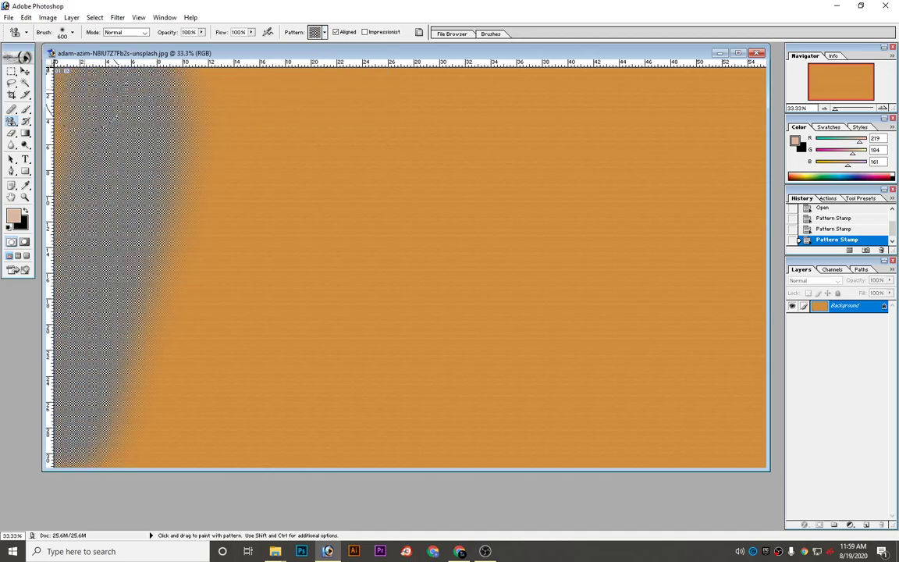
left_click_drag(215, 117, 223, 184)
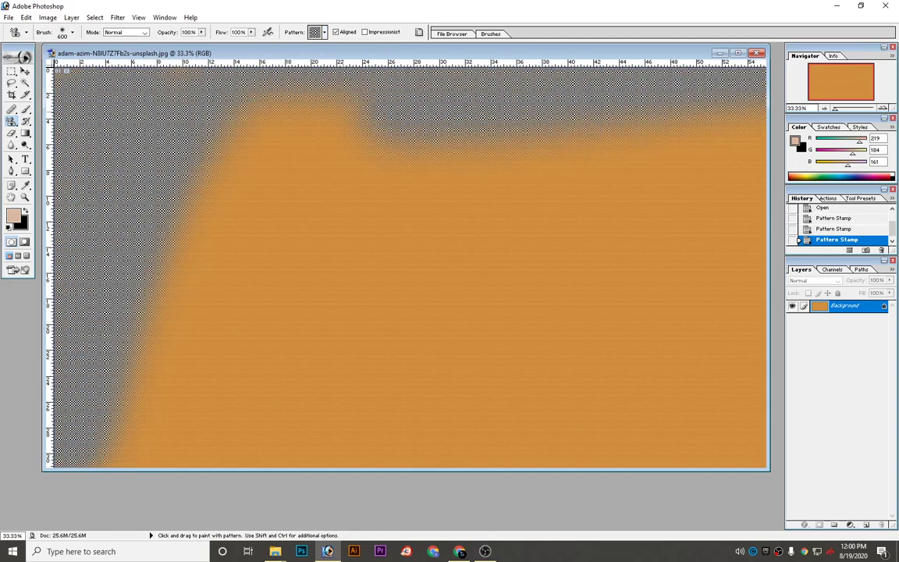
mouse_move(313, 234)
left_mouse_down()
mouse_move(231, 361)
mouse_move(469, 390)
left_mouse_up()
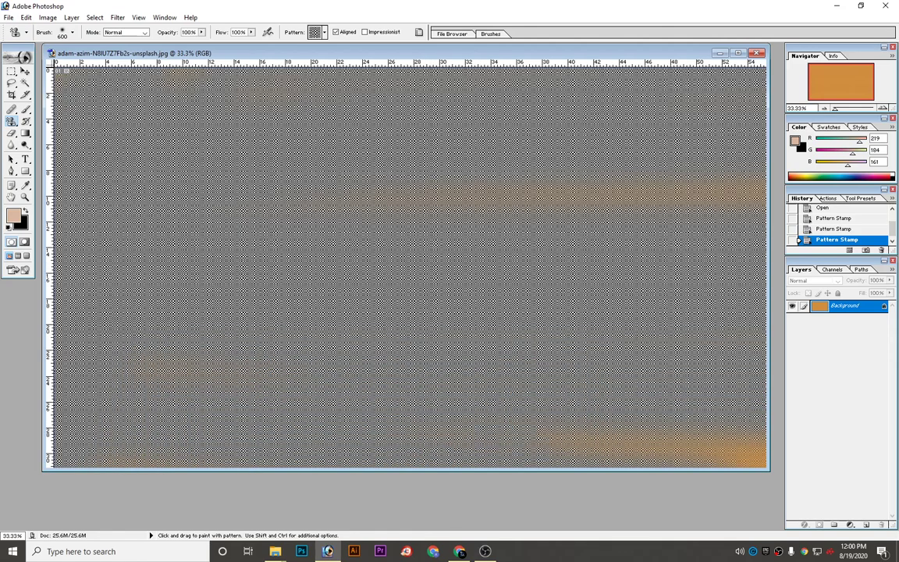
left_click_drag(709, 400, 347, 406)
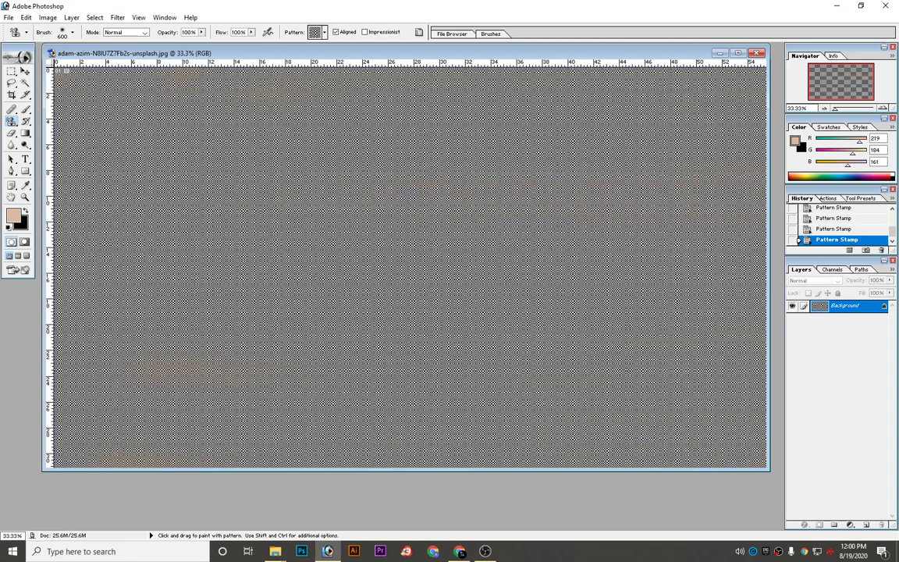
left_click_drag(296, 78, 297, 64)
Choose the grey leaf pattern and paint it across the middle, top-left and lower-left of the canvas
left_click(325, 34)
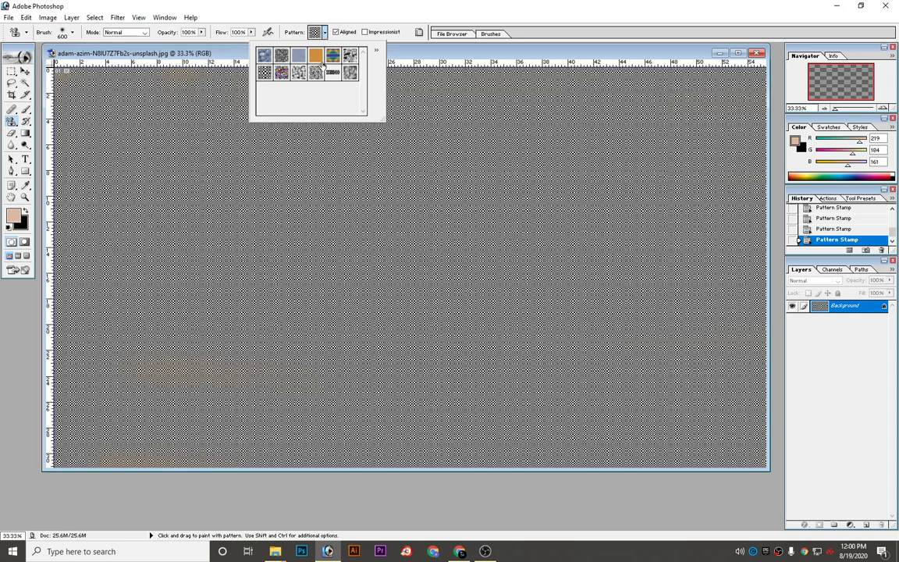
left_click_drag(359, 219, 477, 156)
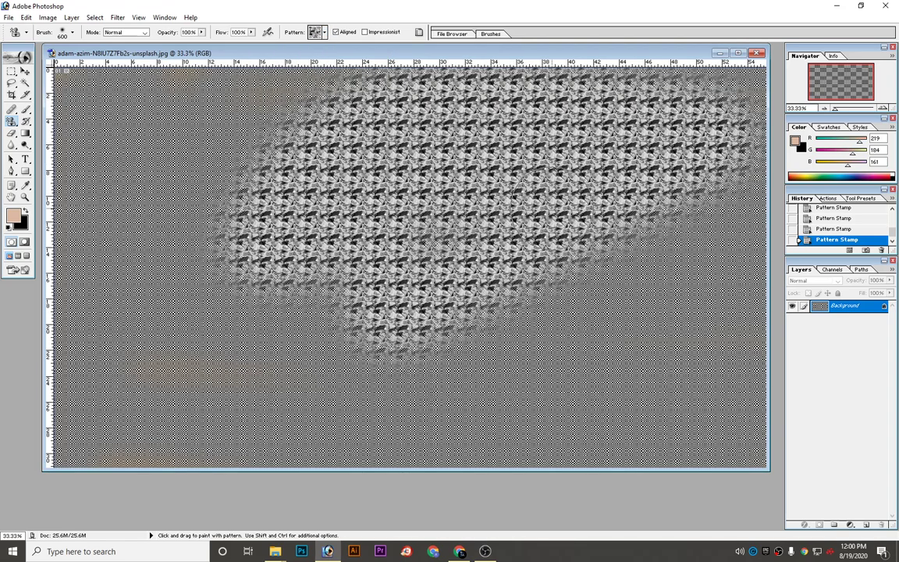
left_click_drag(344, 133, 79, 109)
mouse_move(86, 156)
left_mouse_down()
mouse_move(86, 390)
mouse_move(196, 234)
mouse_move(117, 195)
mouse_move(203, 375)
mouse_move(343, 336)
mouse_move(406, 359)
mouse_move(262, 307)
mouse_move(421, 367)
mouse_move(523, 235)
mouse_move(580, 201)
mouse_move(600, 397)
left_mouse_up()
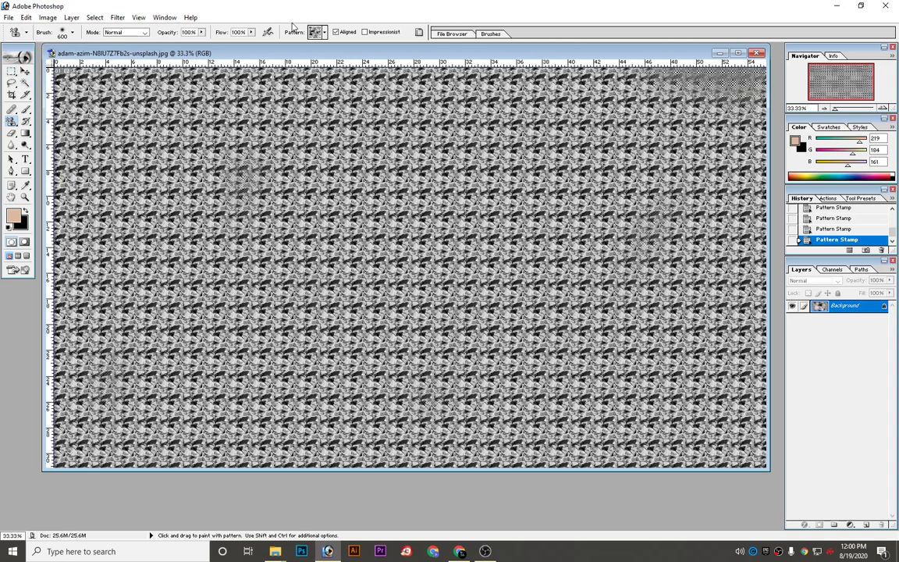
Paint the blue-and-orange pattern over the canvas, then switch back to OBS Studio
left_click(326, 33)
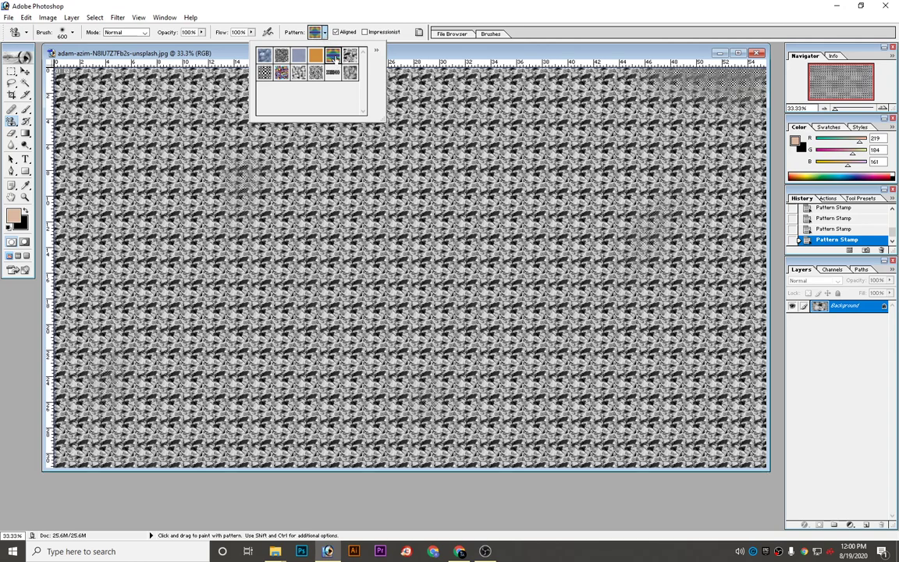
left_click(333, 57)
mouse_move(234, 199)
left_mouse_down()
mouse_move(593, 133)
mouse_move(156, 141)
mouse_move(578, 125)
mouse_move(164, 86)
mouse_move(375, 390)
mouse_move(101, 383)
mouse_move(585, 195)
mouse_move(203, 328)
mouse_move(609, 273)
mouse_move(367, 215)
mouse_move(86, 191)
left_mouse_up()
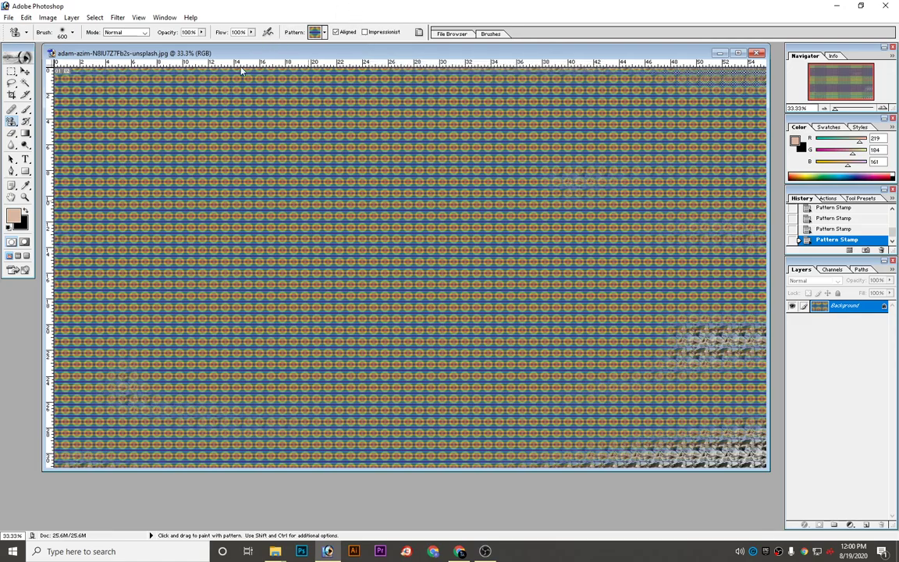
mouse_move(283, 57)
left_mouse_down()
mouse_move(260, 345)
mouse_move(322, 61)
left_mouse_up()
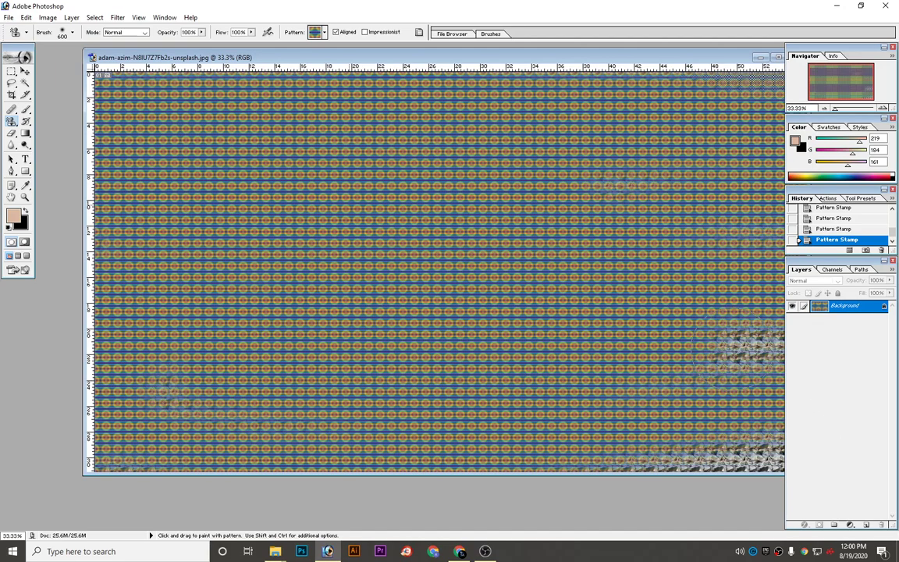
mouse_move(742, 343)
left_mouse_down()
mouse_move(733, 398)
mouse_move(702, 430)
mouse_move(617, 445)
left_mouse_up()
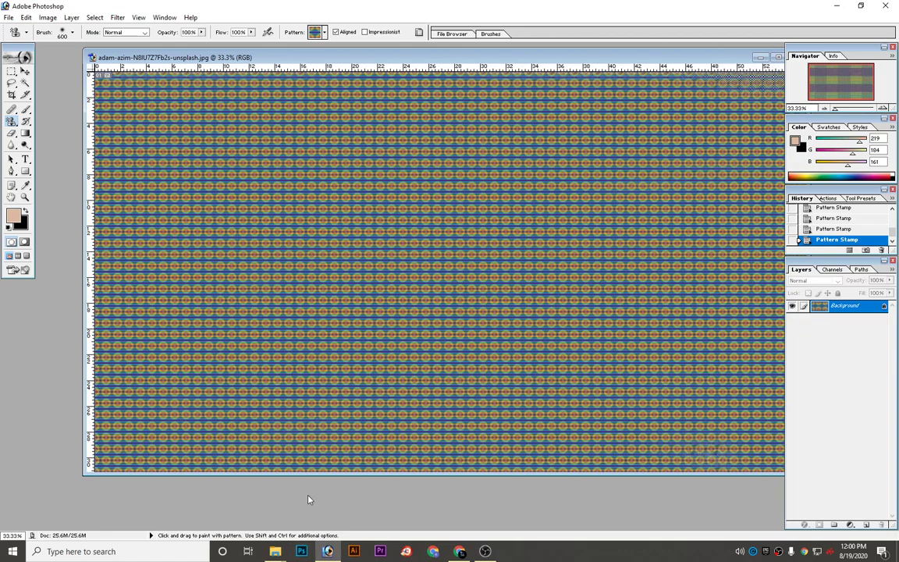
mouse_move(484, 551)
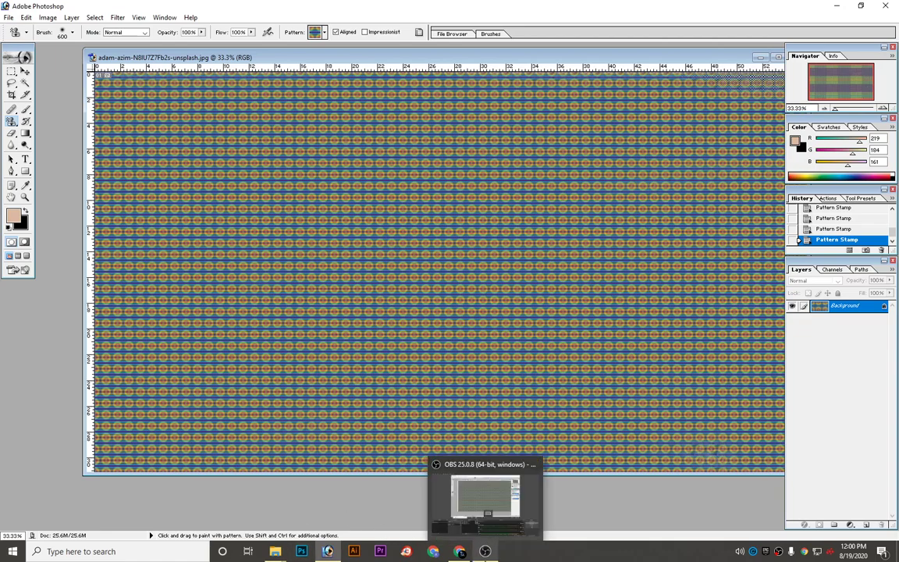
left_click(485, 496)
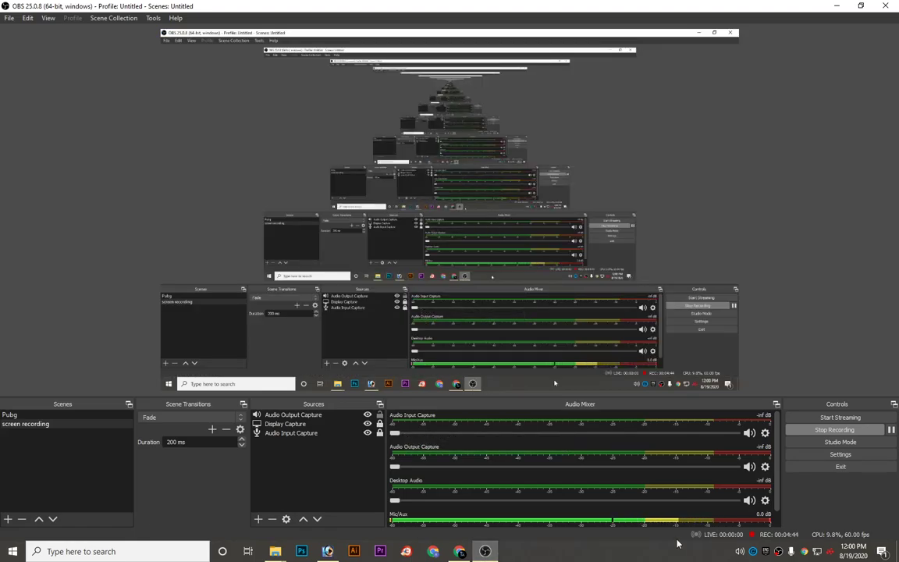